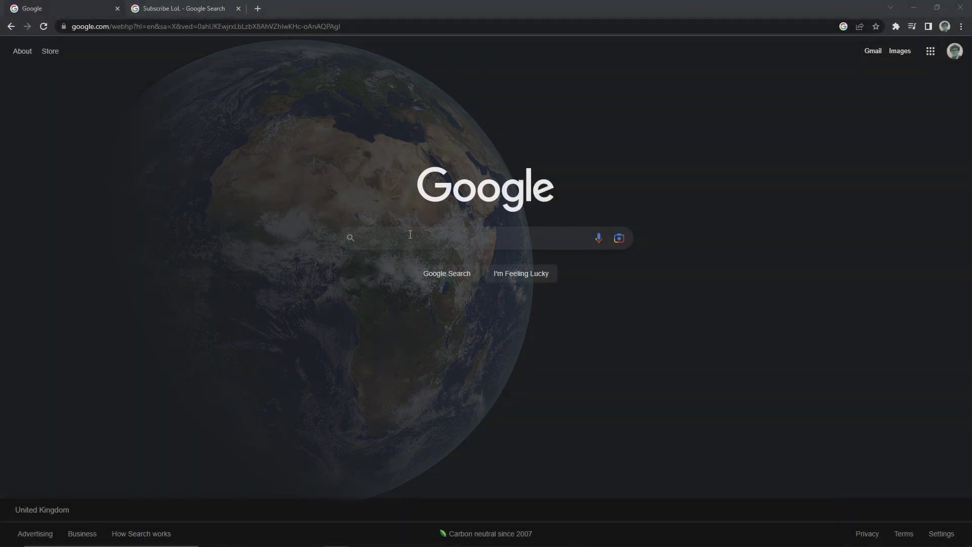
type("planet te")
Search Google for 'planet textures' and go to the Solar System Scope textures page.
key("Down")
key("Return")
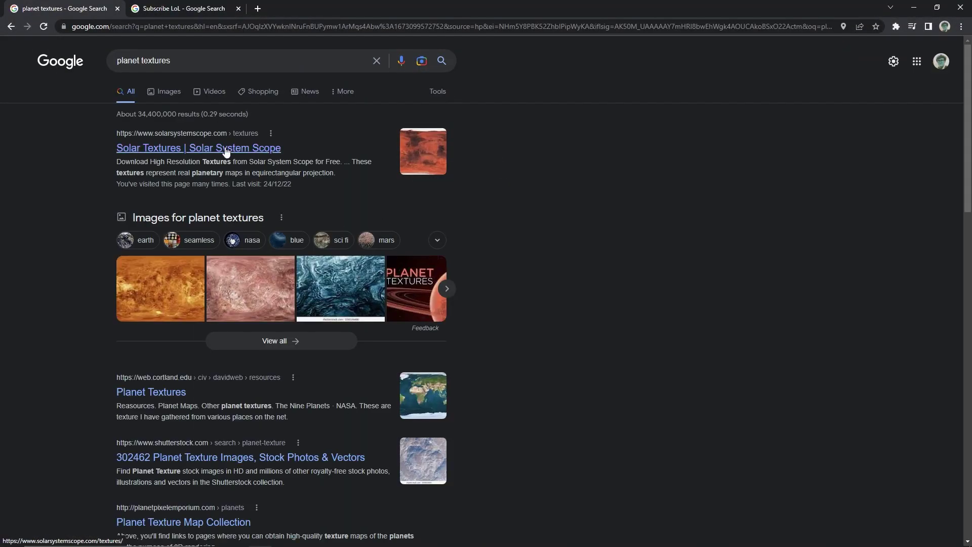
left_click(190, 149)
scroll(137, 257, "down", 4)
scroll(134, 257, "down", 4)
scroll(134, 257, "down", 3)
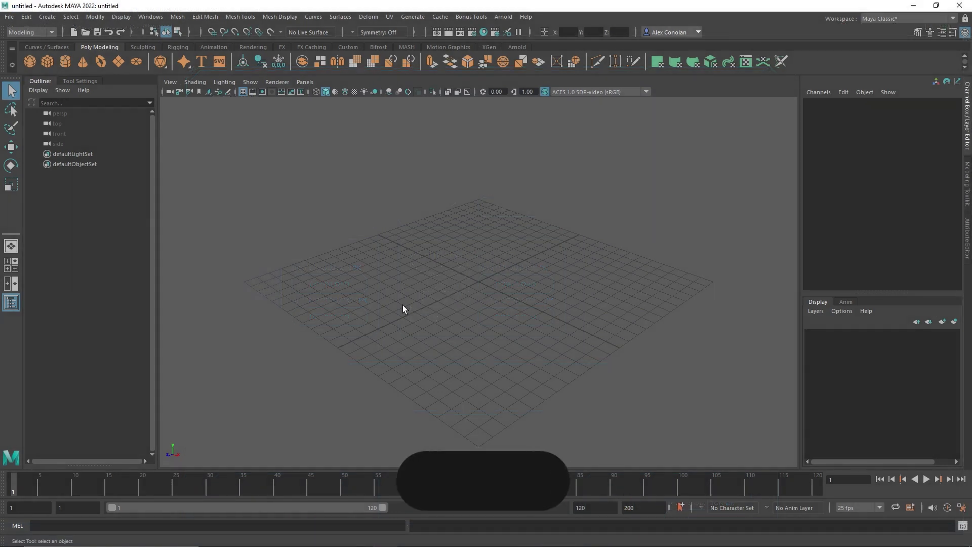
Create a polygon sphere with Subdivisions Axis and Height both set to 200.
left_click(31, 59)
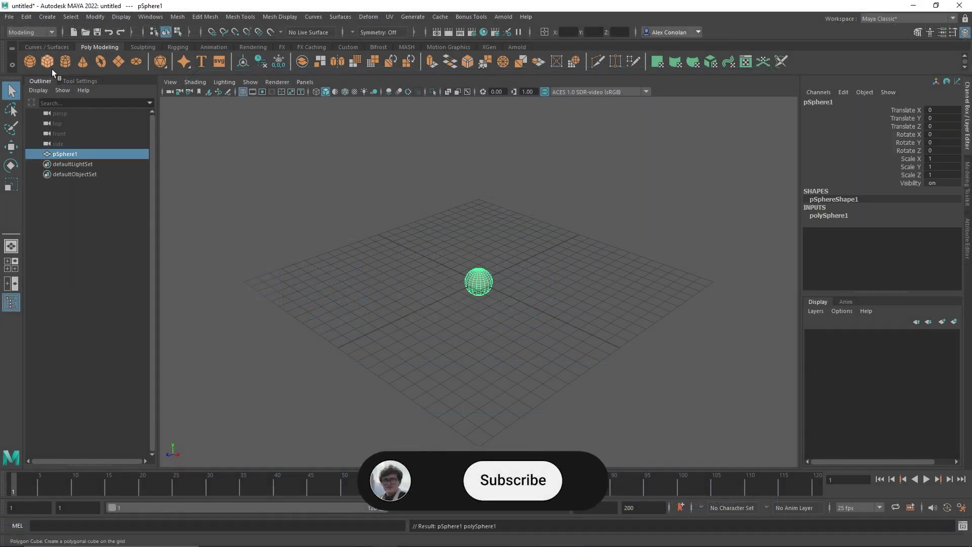
left_click(838, 217)
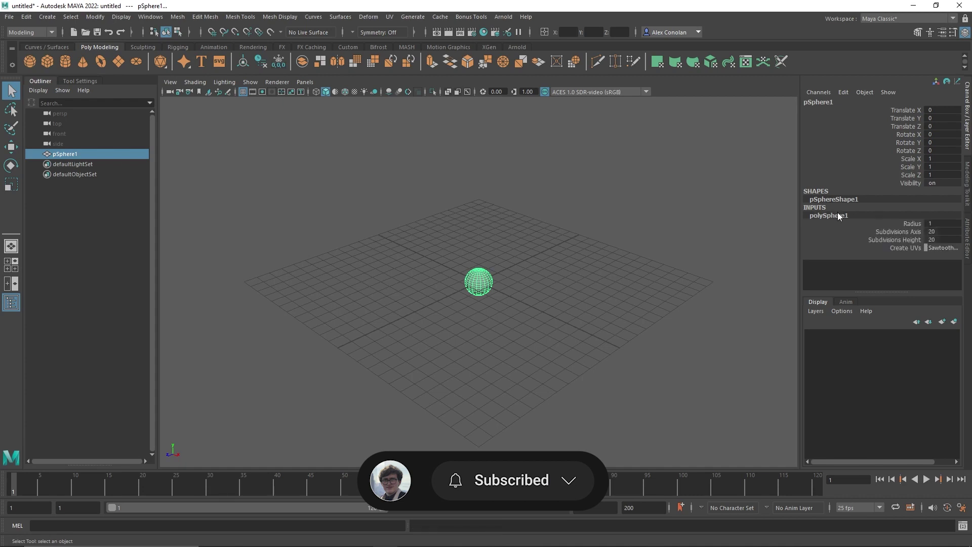
left_click_drag(921, 231, 920, 240)
type("200")
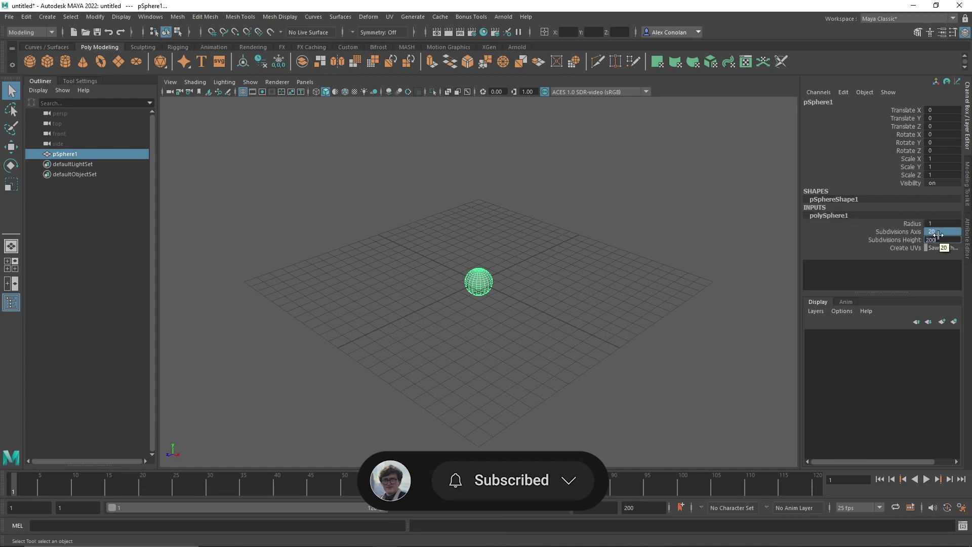
key("Return")
left_click(500, 302)
left_click(478, 283)
Set the persp camera's Near Clip to 1000 and Far Clip to 100000000.
left_click(168, 91)
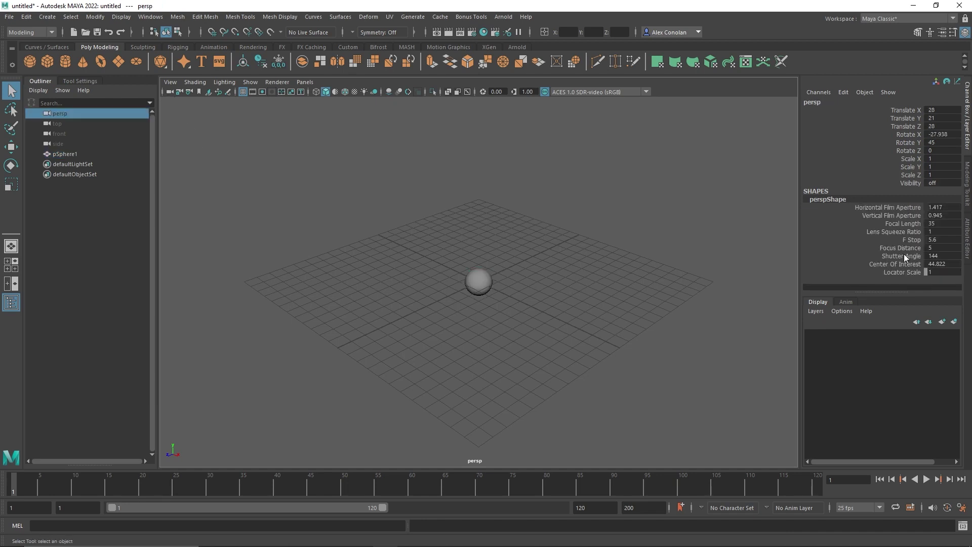
left_click(967, 229)
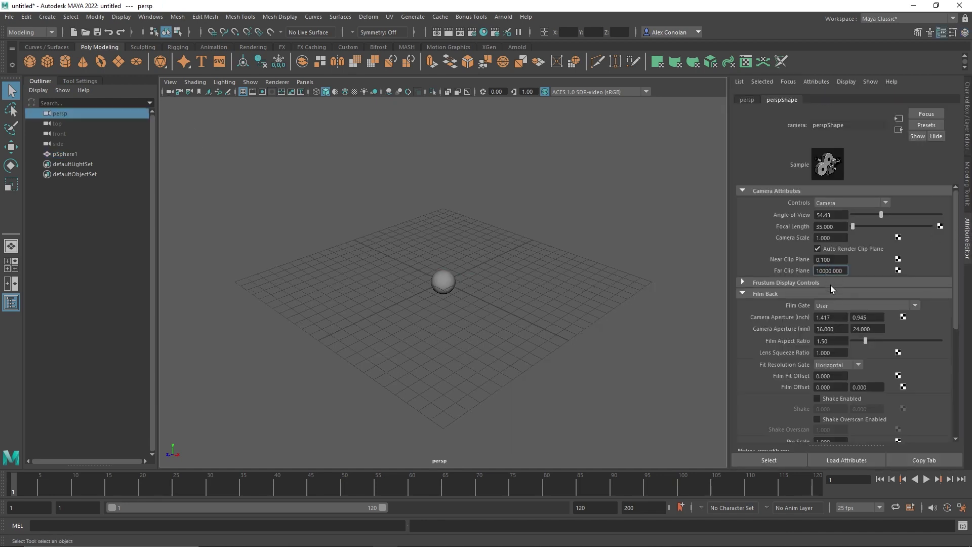
type("0000")
double_click(832, 259)
type("1")
key("Return")
Rename the sphere Earth, scale it to 270000 on every axis, and frame it.
double_click(74, 154)
type("Earth")
key("Return")
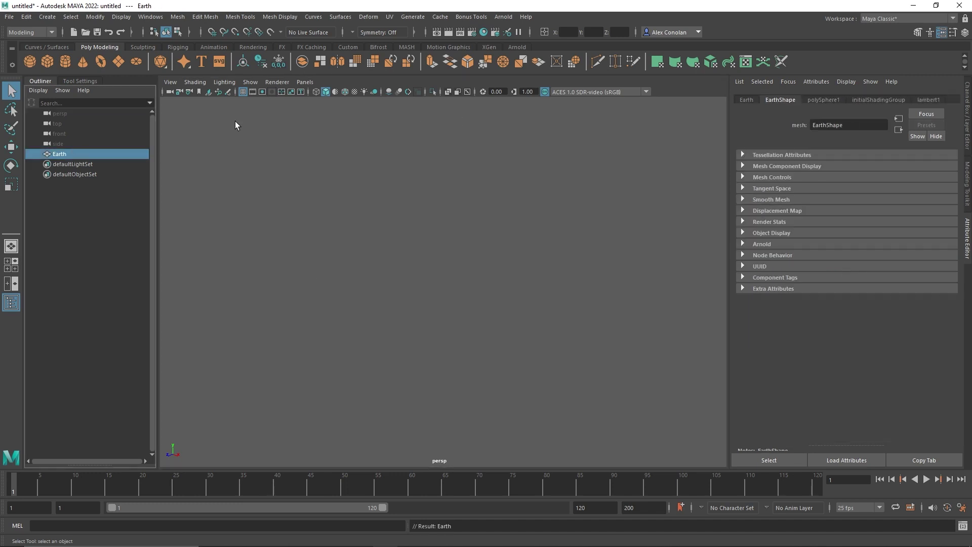
left_click(968, 140)
left_click_drag(939, 158, 939, 175)
type("2700")
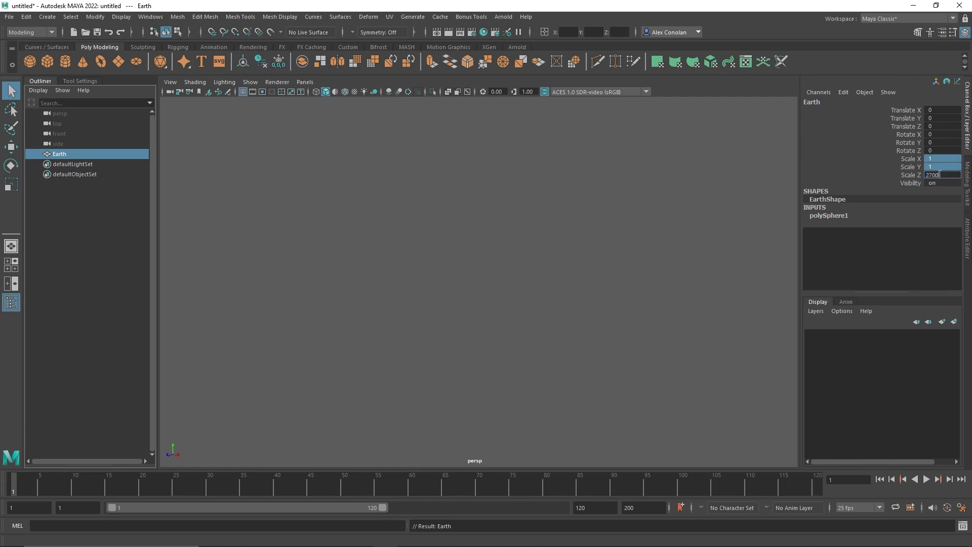
key("Return")
key("f")
left_click(605, 311)
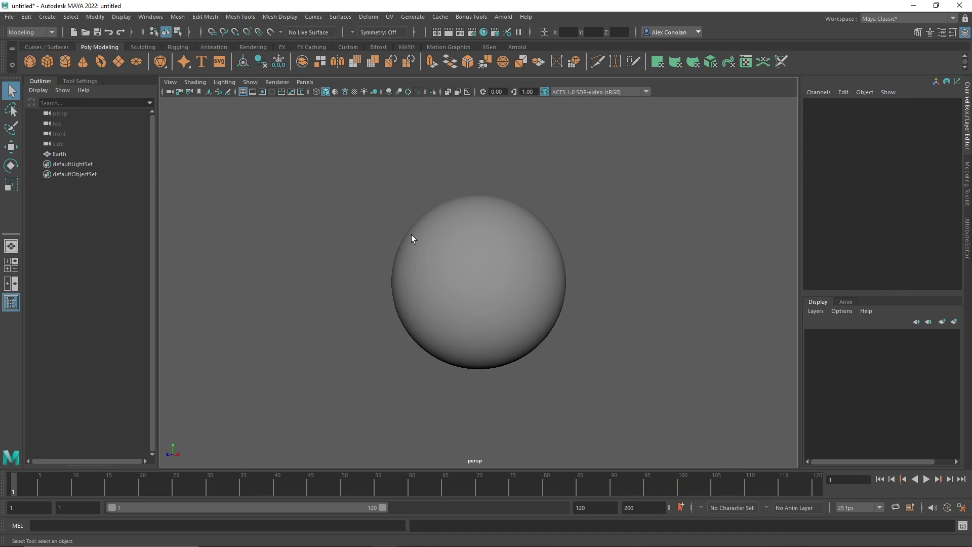
Switch the viewport renderer to Arnold and start a preview render.
left_click(282, 81)
left_click(287, 110)
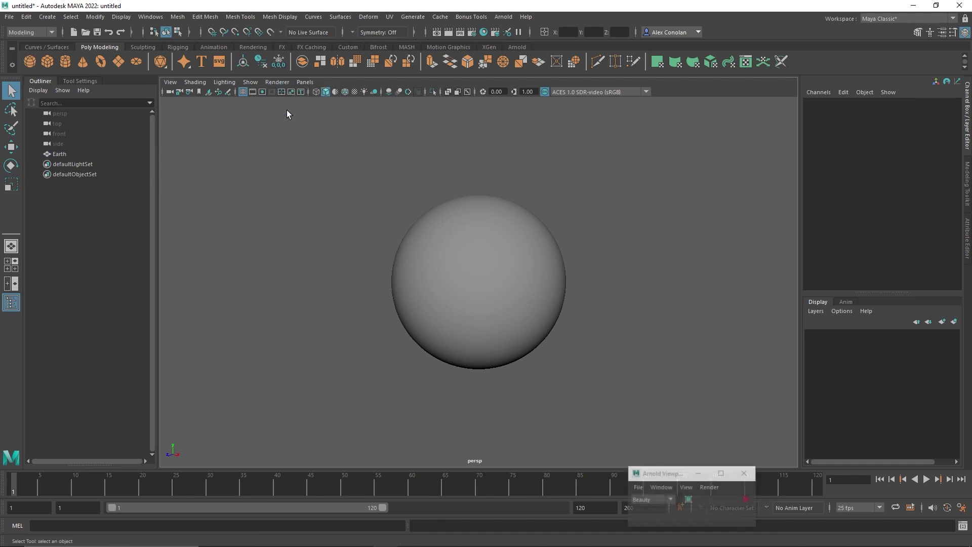
left_click(746, 499)
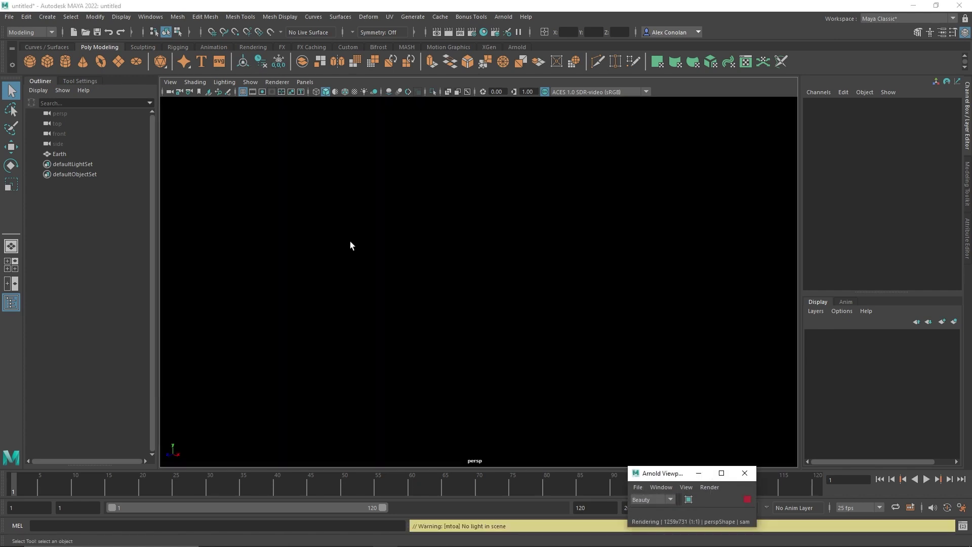
Add a directional light tilted about -21 degrees, then restore default viewport shading.
left_click(251, 46)
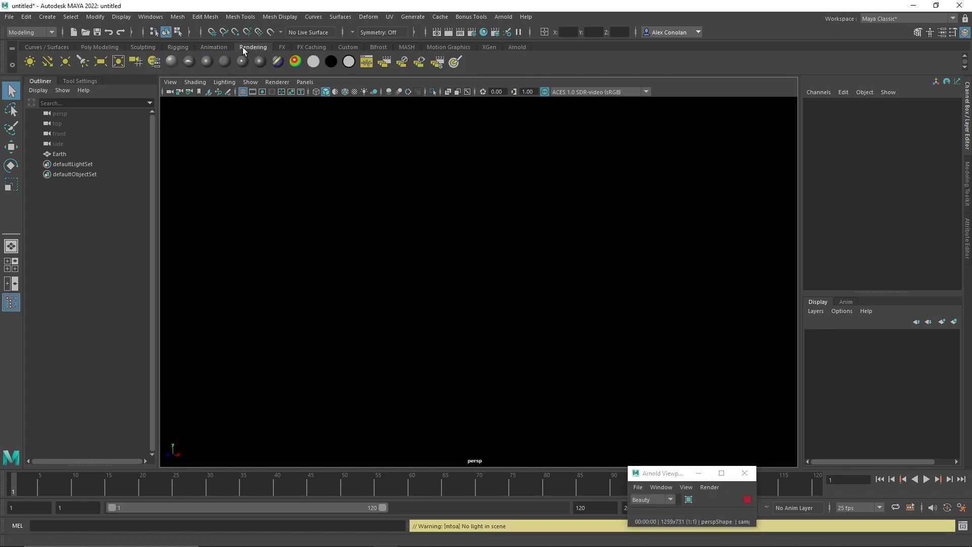
left_click(51, 64)
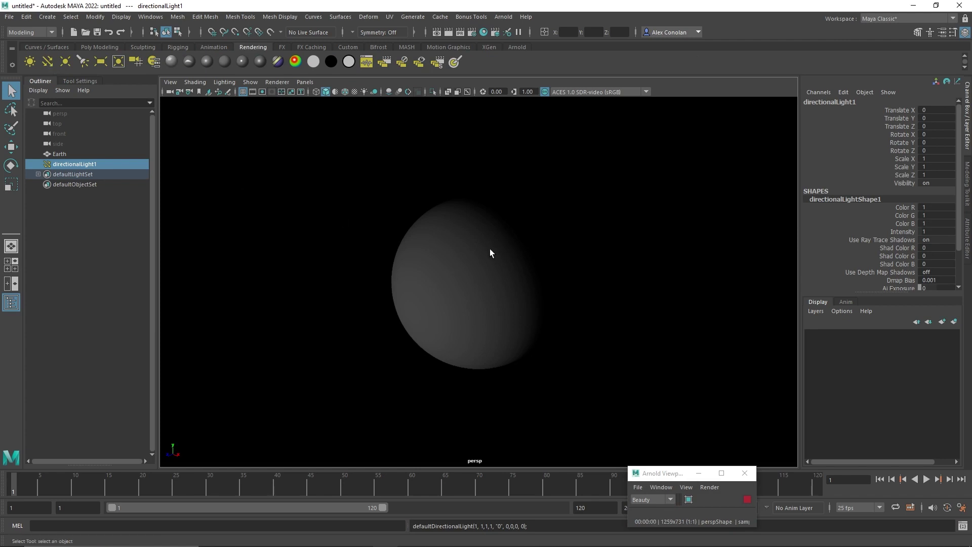
mouse_move(489, 255)
left_mouse_down("alt")
mouse_move(485, 283)
mouse_move(575, 267)
mouse_move(559, 265)
left_mouse_up("alt")
key("e")
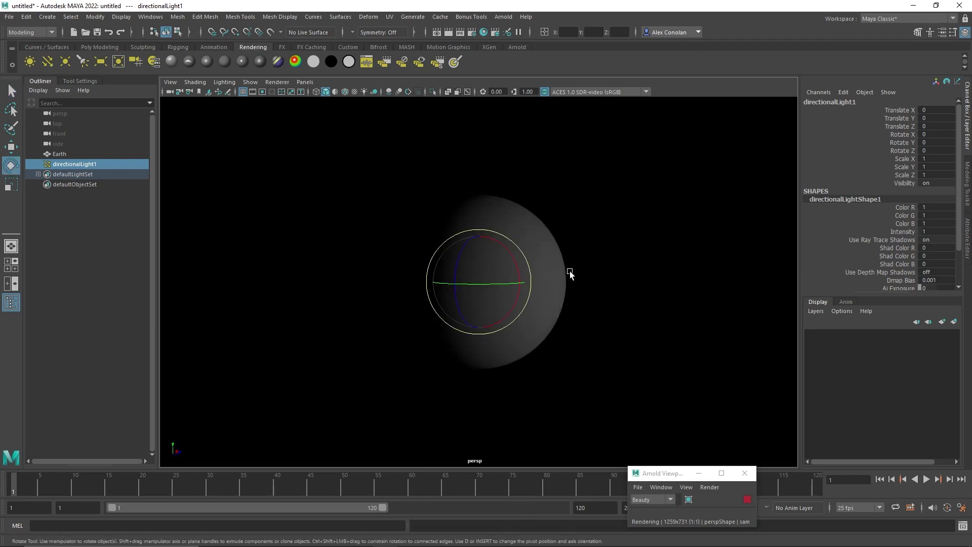
left_click_drag(504, 250, 618, 253)
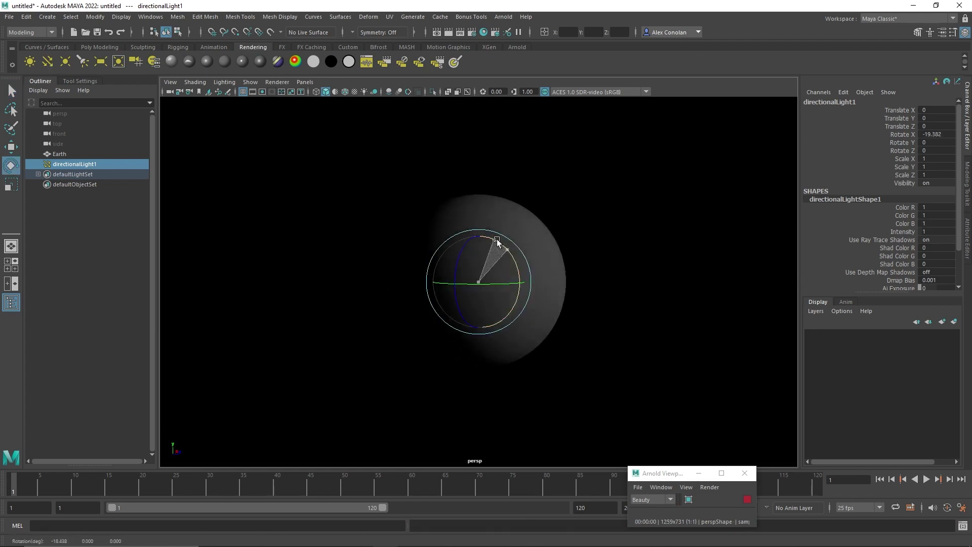
left_click(615, 249)
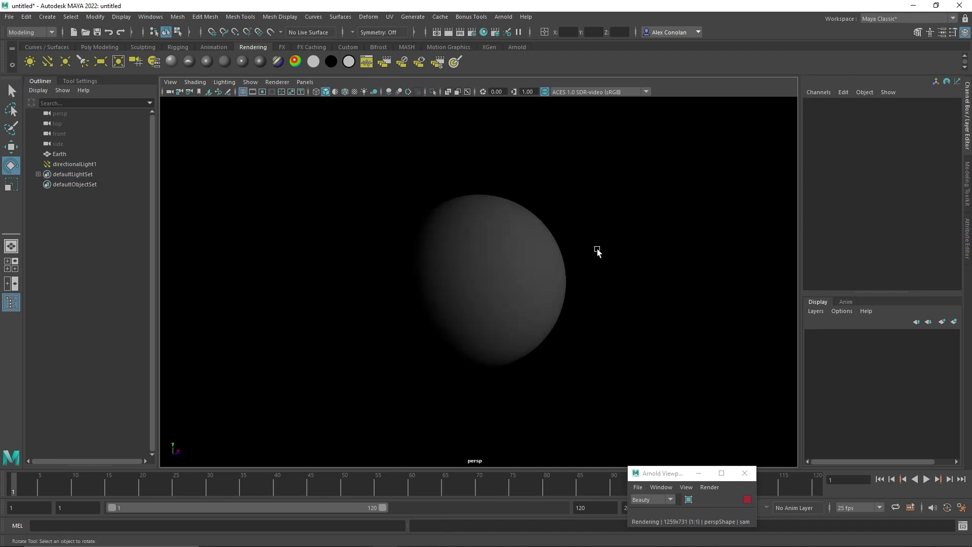
left_click(747, 499)
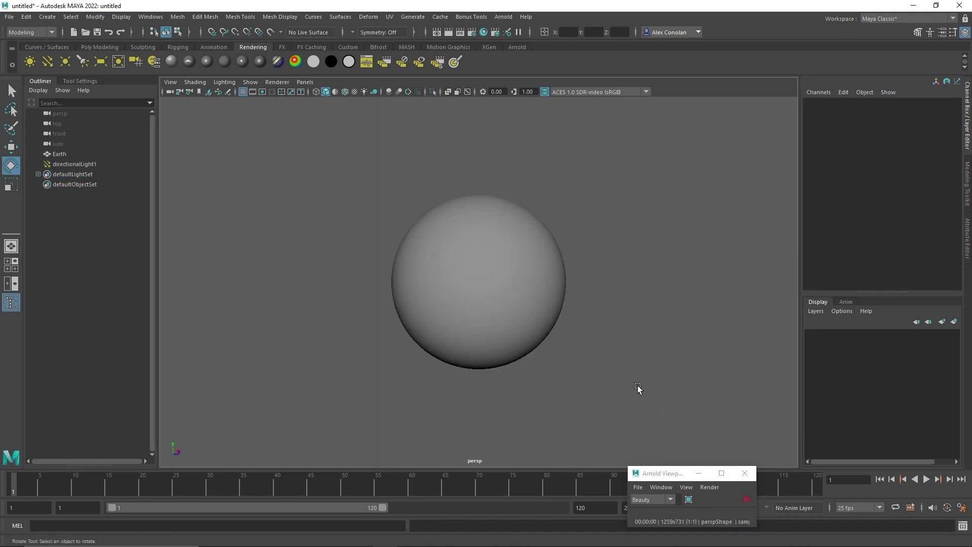
Give Earth a new aiStandardSurface material named Earth1 and bring up the Hypershade.
left_click(481, 280)
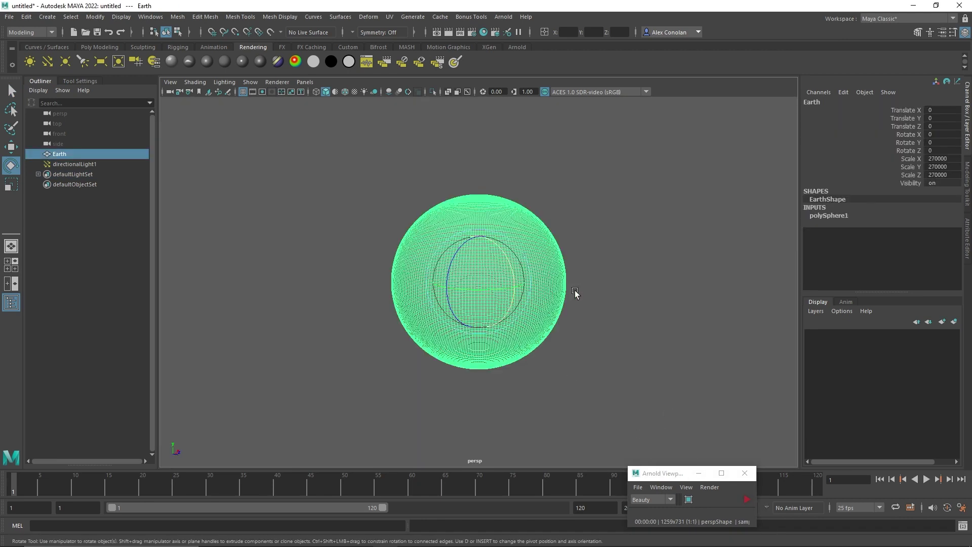
left_click(10, 90)
right_click_drag(491, 284, 489, 519)
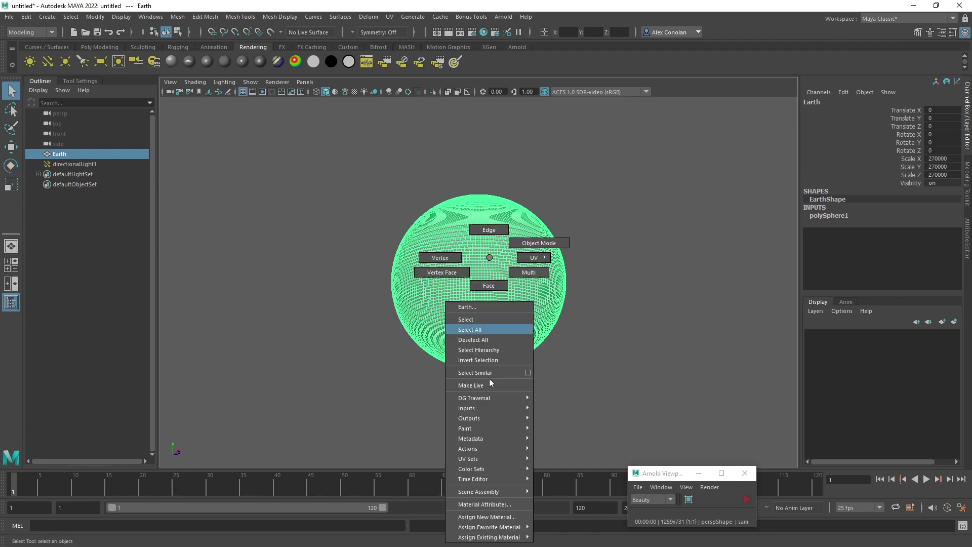
left_click(350, 266)
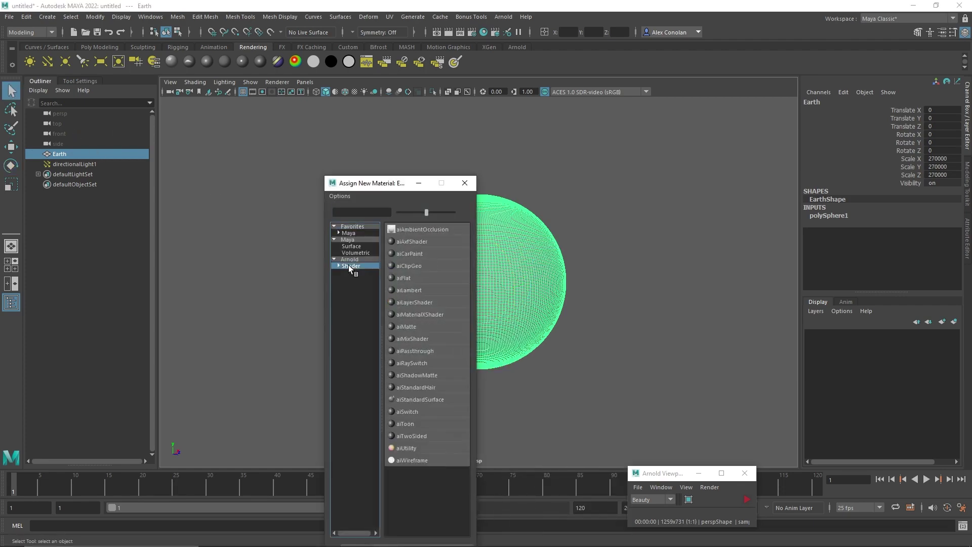
left_click(419, 399)
triple_click(862, 123)
type("Earth1")
key("Return")
left_click(535, 230)
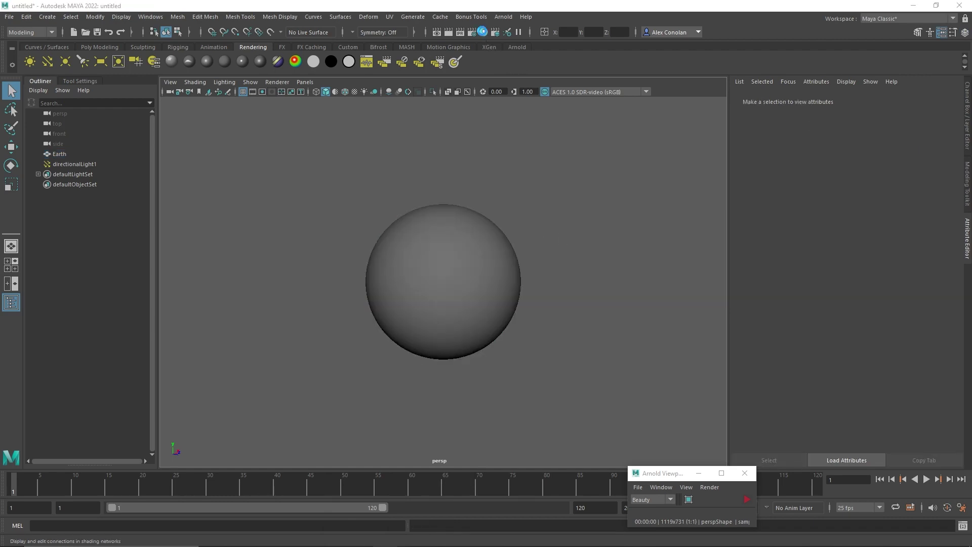
left_click(367, 61)
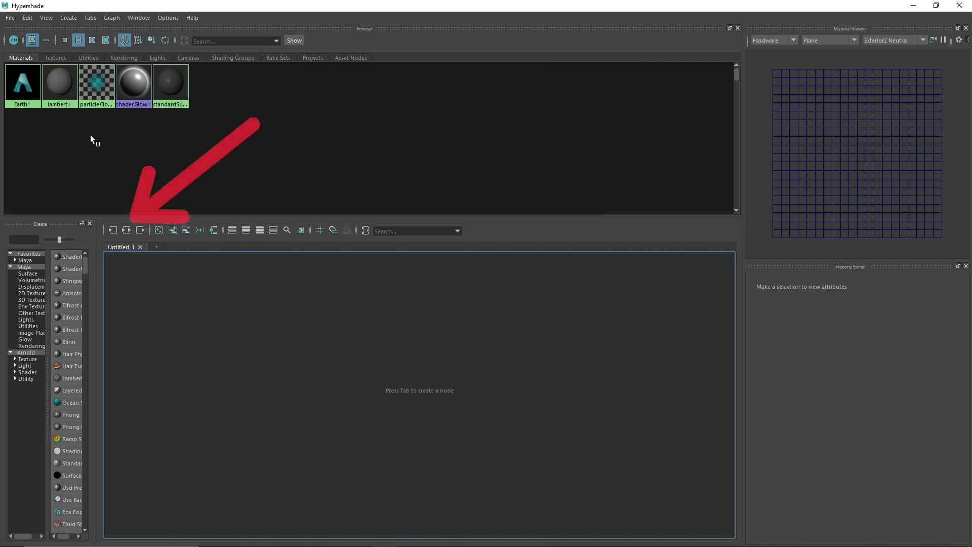
Show Earth1's shading network in the Hypershade graph and arrange its nodes.
left_click(22, 85)
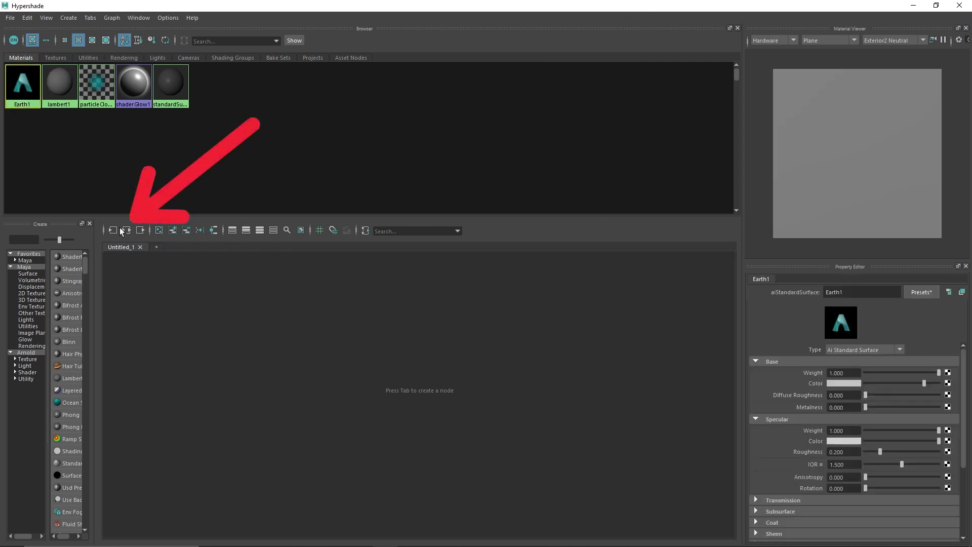
left_click(126, 230)
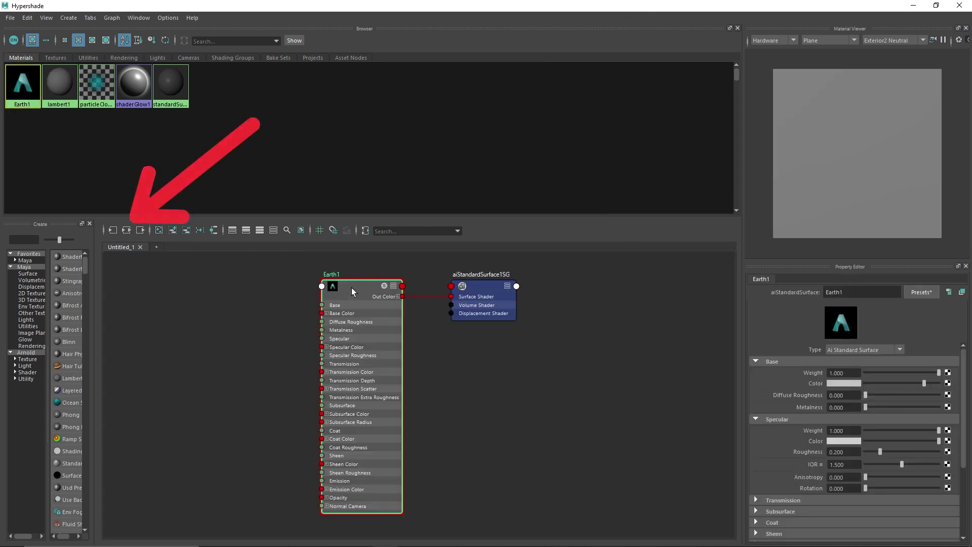
left_click(352, 287)
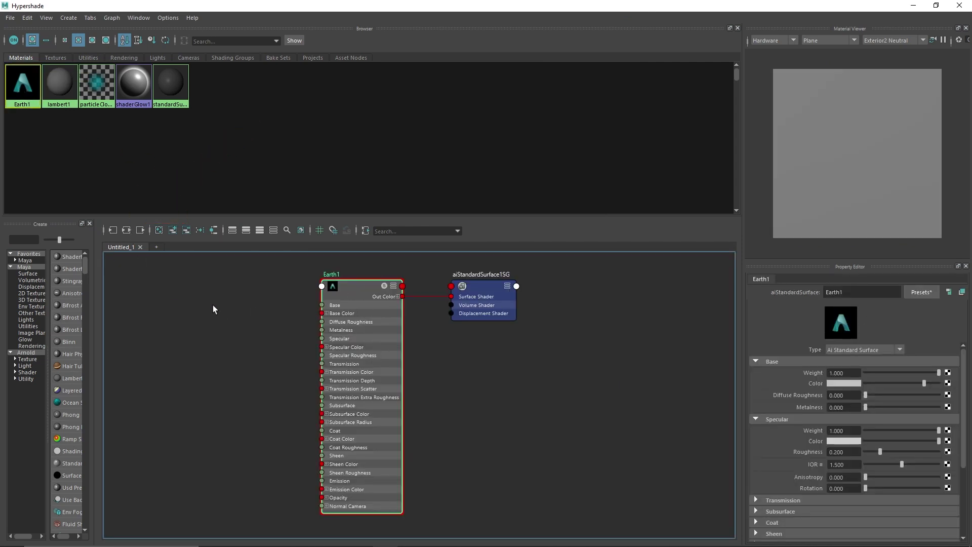
middle_click_drag(369, 283, 500, 296, "alt")
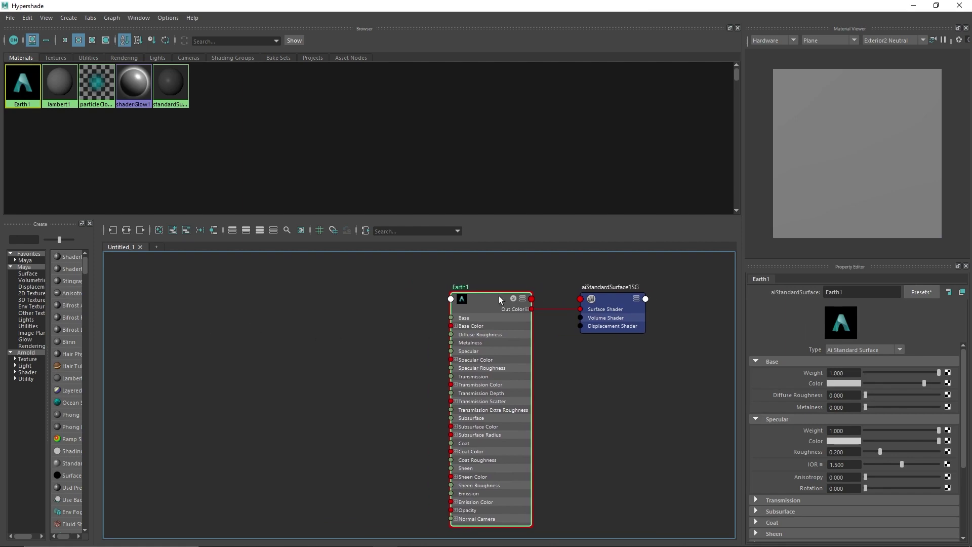
Feed Base Color from a file texture loading Earth_Textures/8k_earth_daymap.jpg.
left_click(948, 383)
left_click(361, 119)
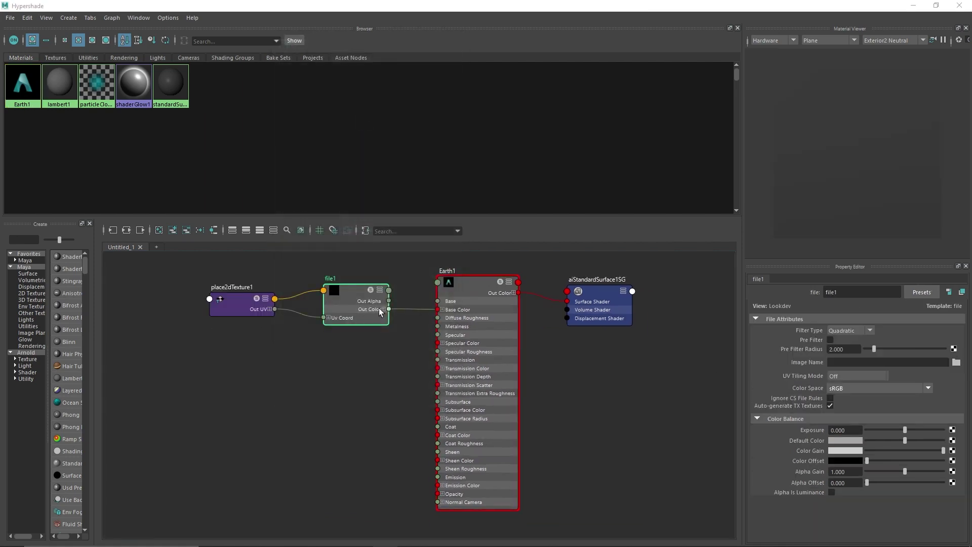
left_click(956, 362)
left_click(80, 67)
double_click(140, 81)
double_click(144, 217)
double_click(150, 137)
left_click(167, 82)
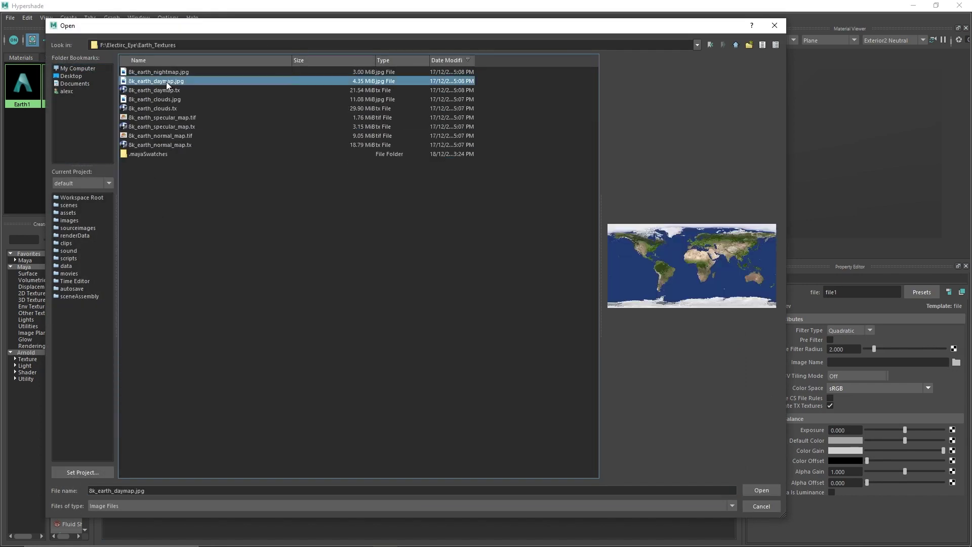
left_click(761, 491)
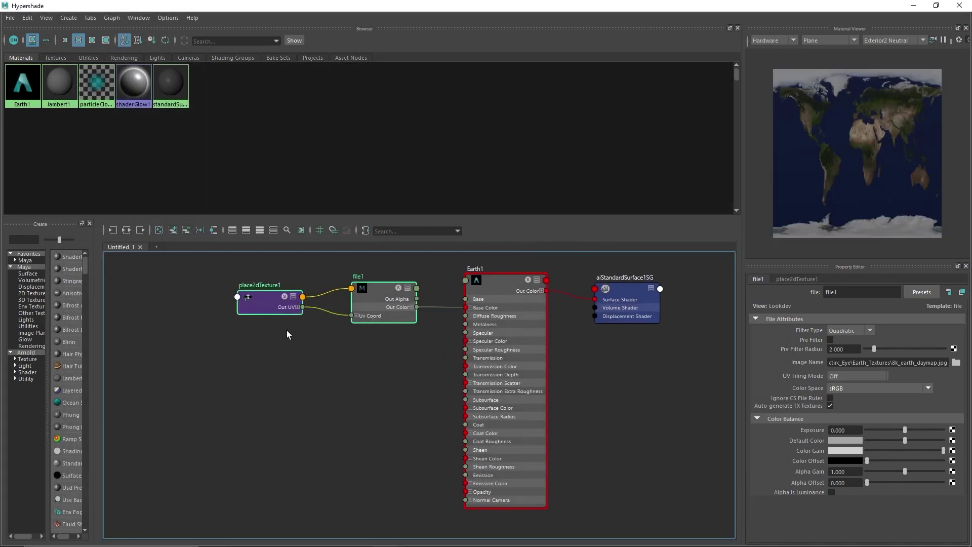
Paste two copies of the place2dTexture/file node pair and arrange them below the original.
key("ctrl+v")
key("ctrl+v")
left_click_drag(227, 334, 355, 386)
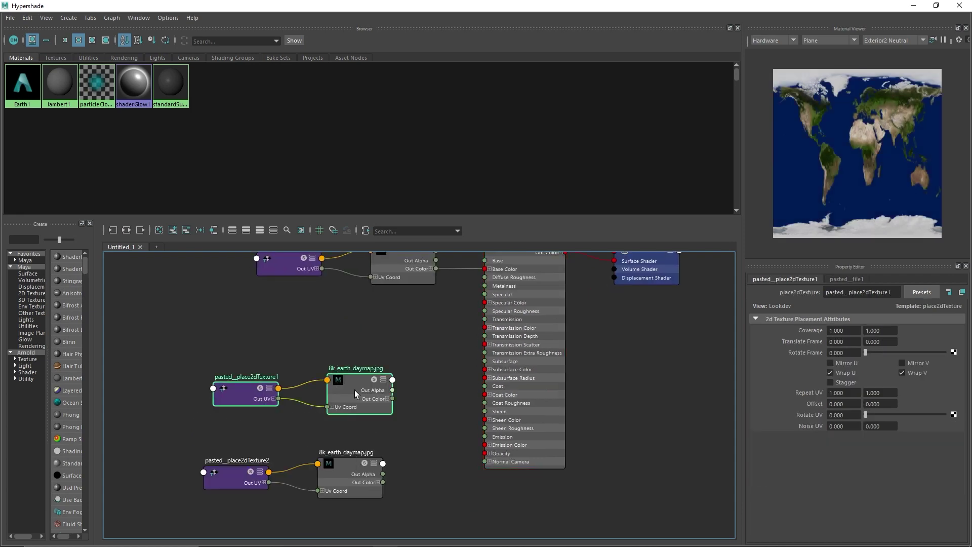
left_click_drag(365, 421, 393, 396)
middle_click_drag(394, 395, 380, 404, "alt")
left_click_drag(306, 522, 292, 486)
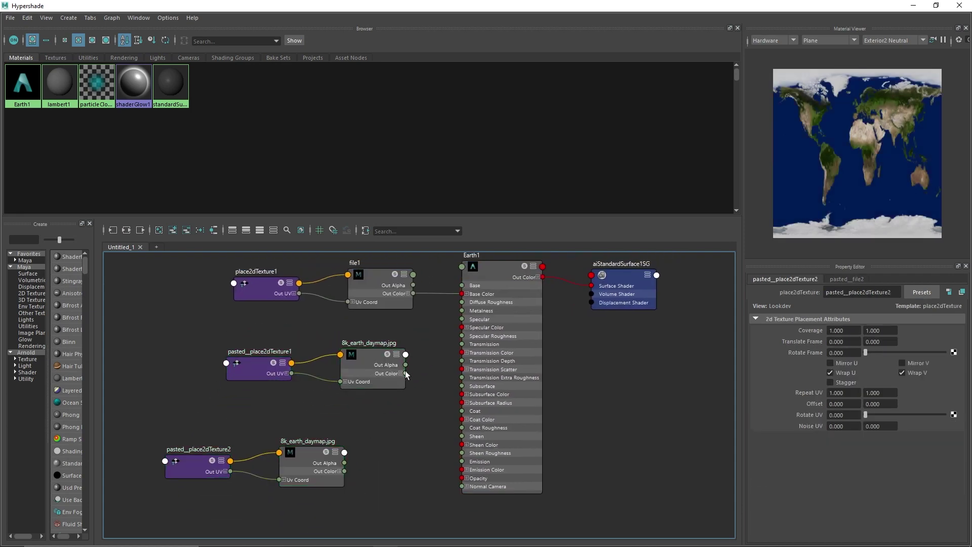
Load the 8k earth specular map and the normal map into the two pasted file nodes.
left_click(372, 343)
left_click(955, 363)
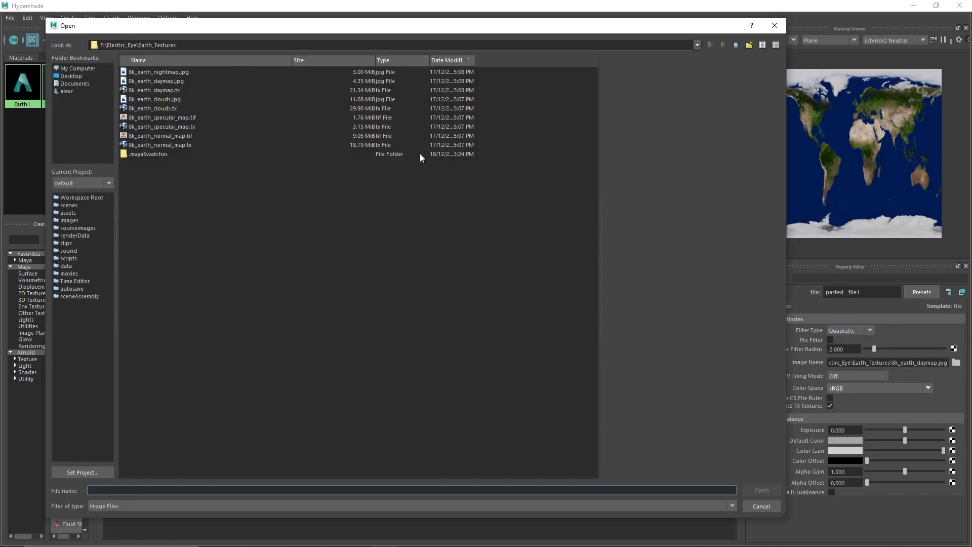
left_click(156, 117)
key("Return")
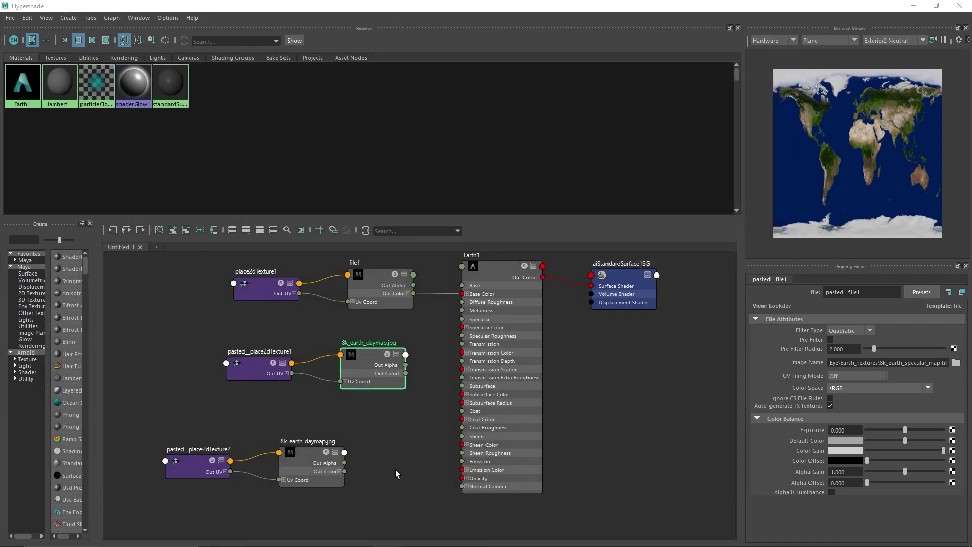
left_click(334, 451)
left_click(956, 363)
left_click(182, 136)
left_click(760, 490)
Turn on Alpha Is Luminance for the specular map file node.
left_click(375, 356)
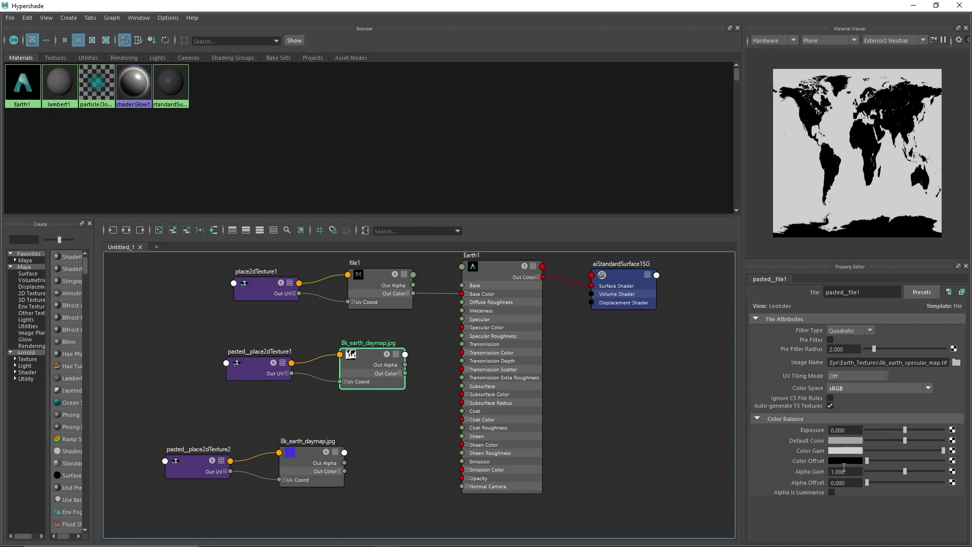
left_click(830, 493)
left_click(389, 401)
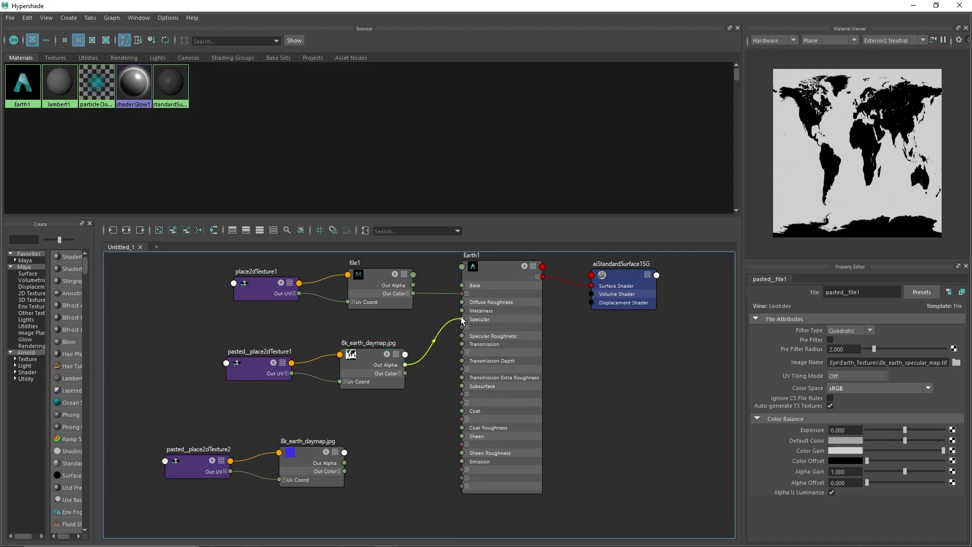
Connect the specular map's Out Alpha to Earth1's Specular and darken the specular colour.
left_click_drag(457, 327, 461, 316)
left_click(499, 279)
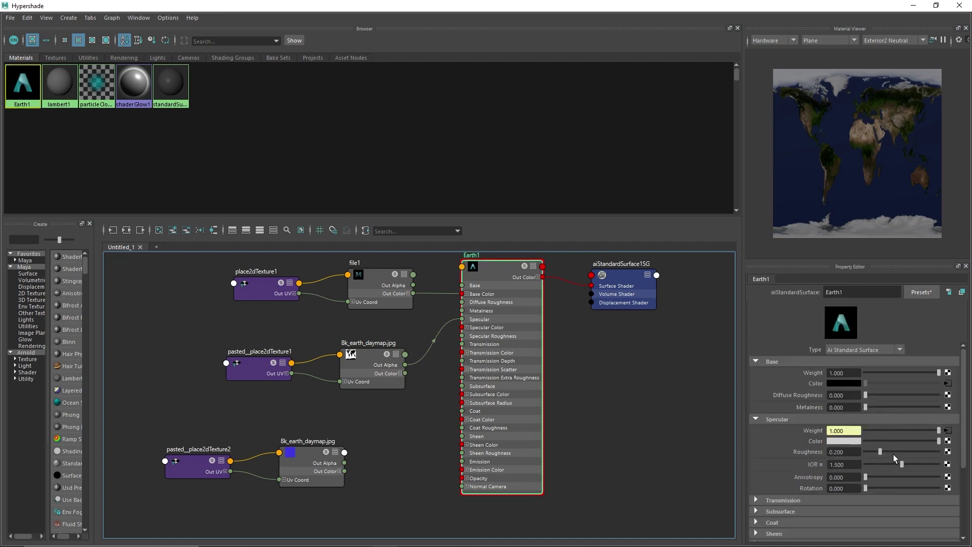
mouse_move(929, 440)
left_mouse_down()
mouse_move(886, 441)
mouse_move(954, 453)
left_mouse_up()
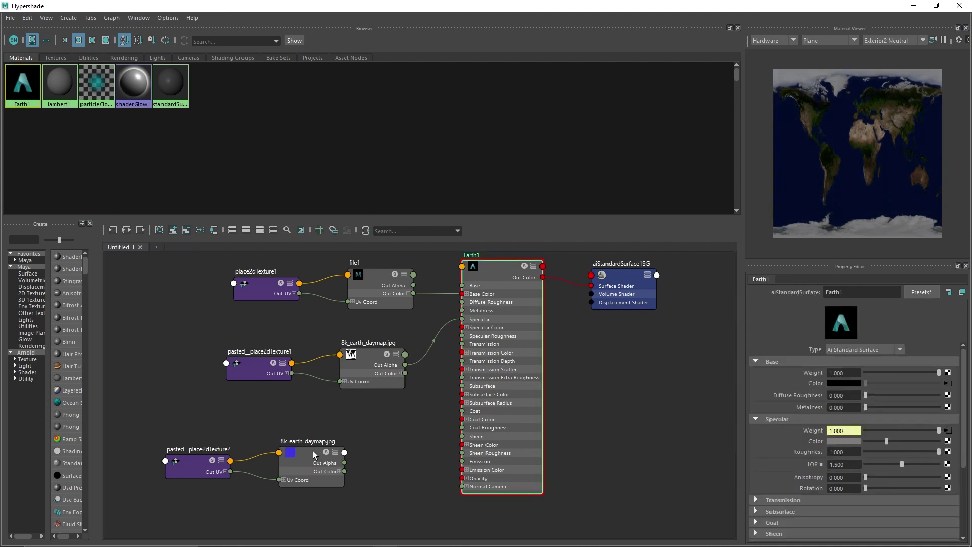
Route the normal texture through an aiNormalMap with Invert Y into Earth1's Normal Camera.
left_click_drag(313, 455, 316, 453)
key("Tab")
type("ainor")
key("Return")
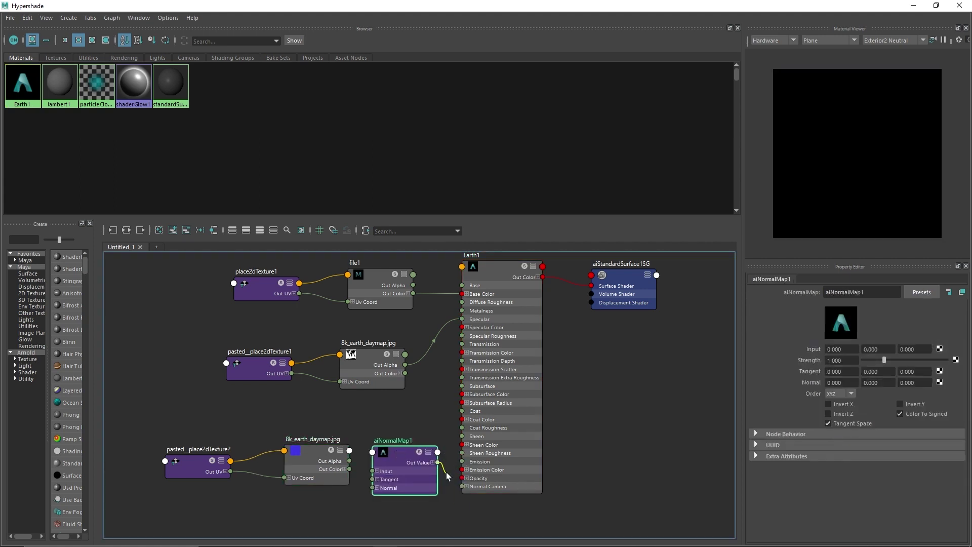
left_click_drag(448, 478, 462, 486)
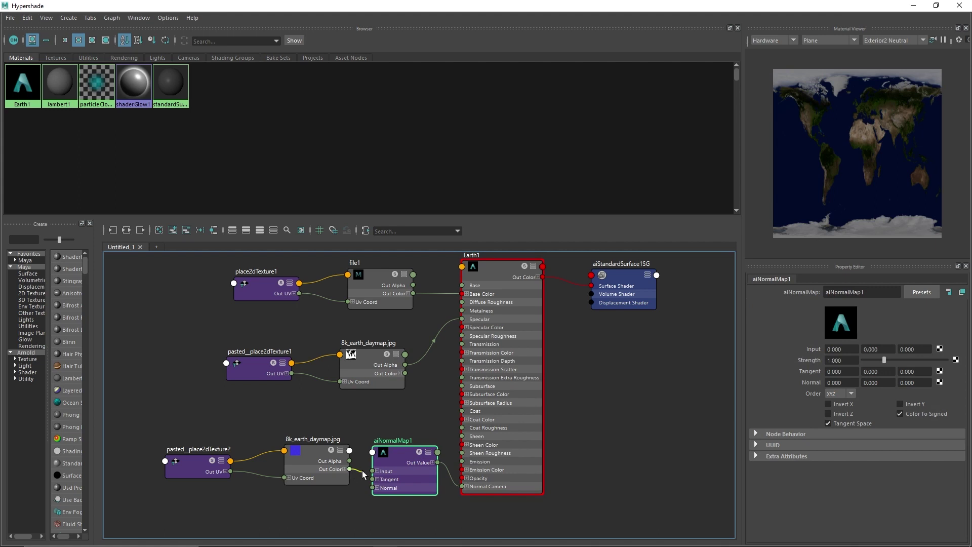
left_click_drag(368, 475, 375, 471)
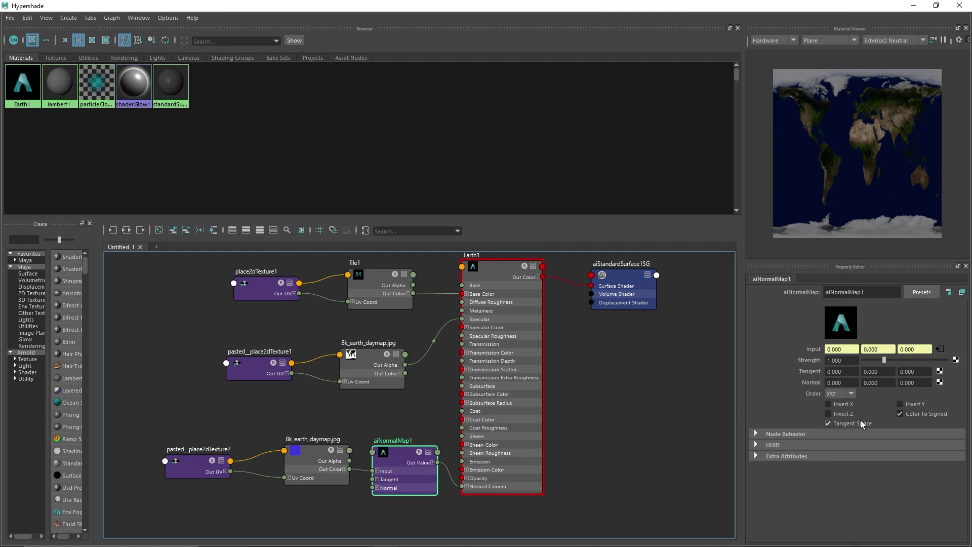
left_click(899, 405)
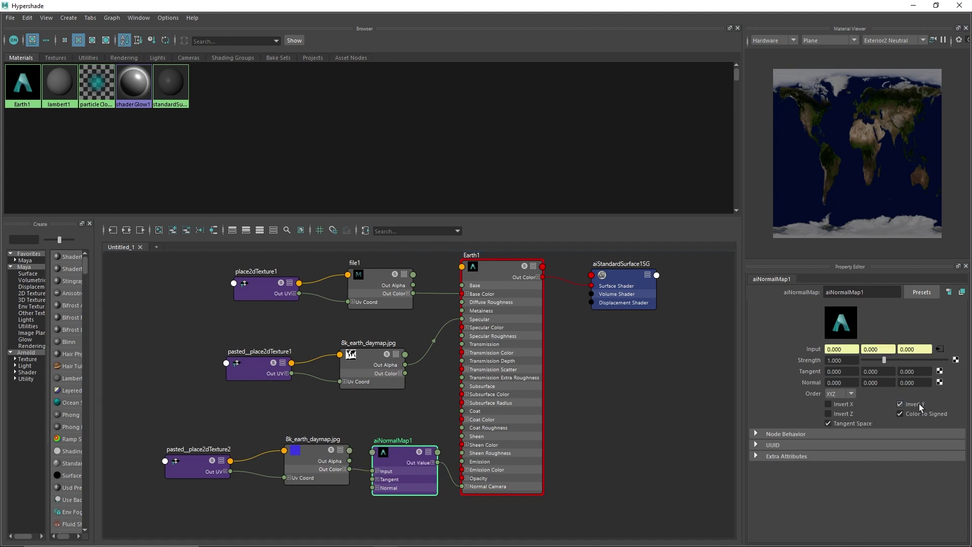
Close the Hypershade and view the lit, textured Earth in the Arnold render.
left_click(913, 6)
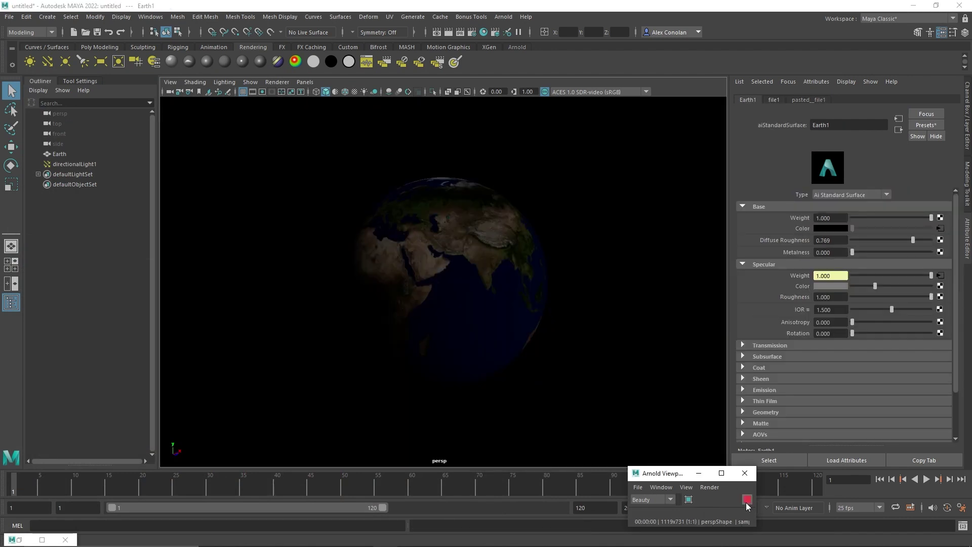
left_click(79, 166)
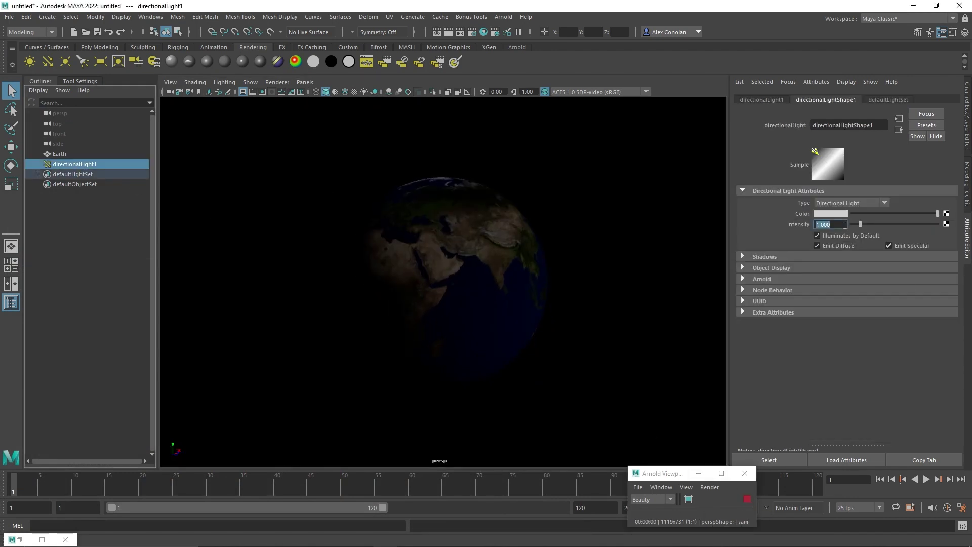
left_click(587, 357)
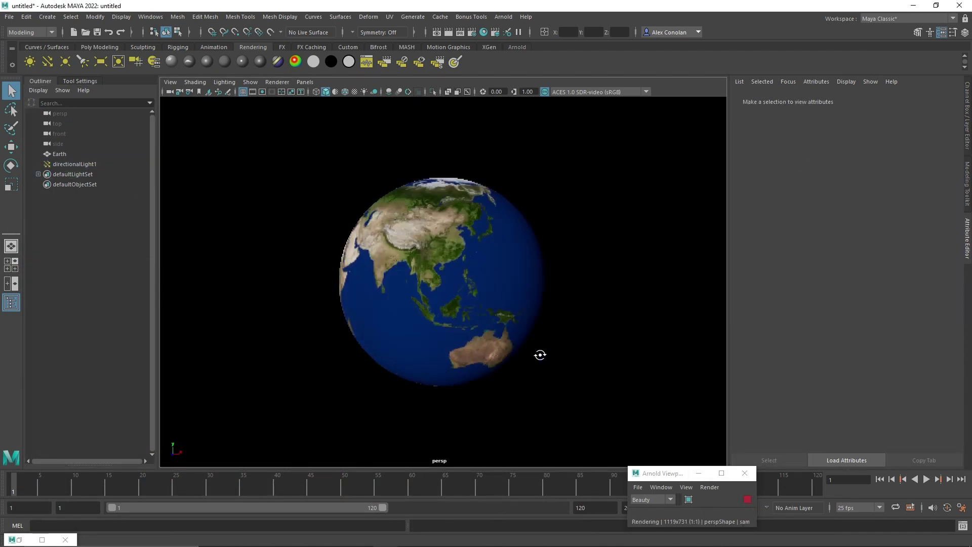
Stop the render and duplicate Earth as Clouds, scaled slightly larger.
left_click(748, 500)
left_click(77, 154)
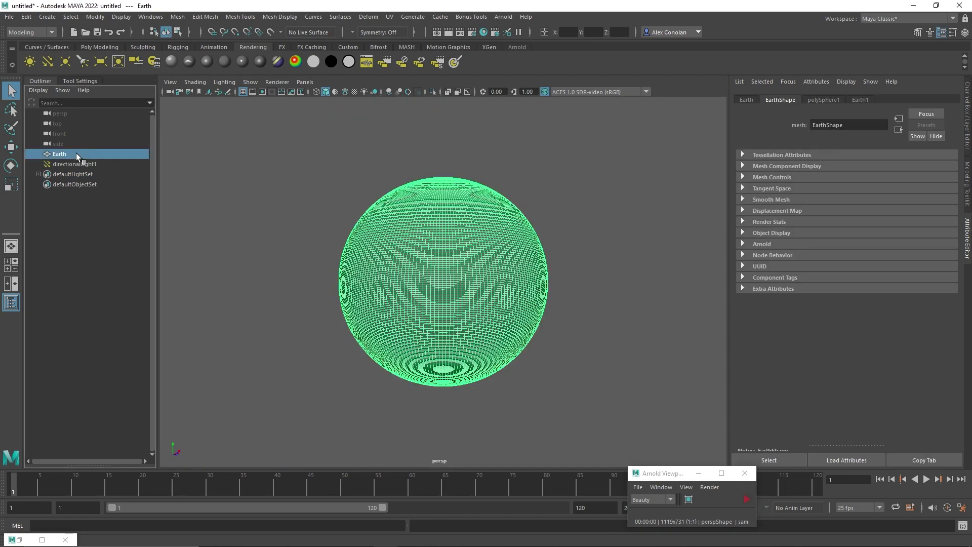
key("ctrl+d")
double_click(63, 173)
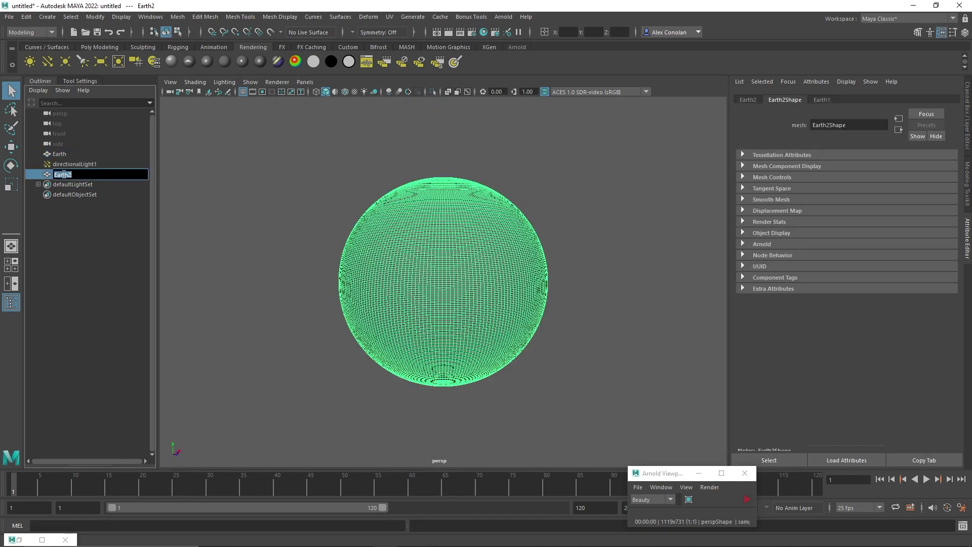
type("cl")
key("Return")
key("r")
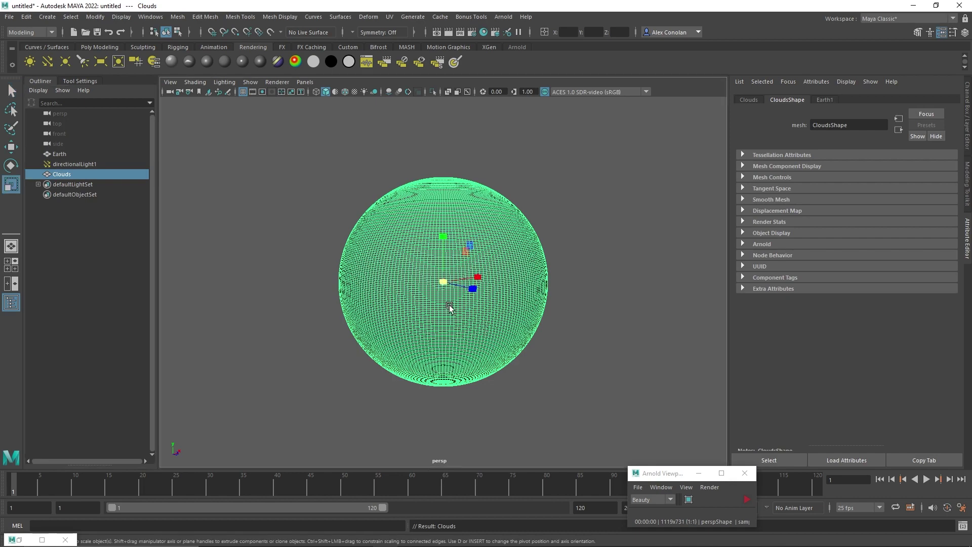
left_click(966, 123)
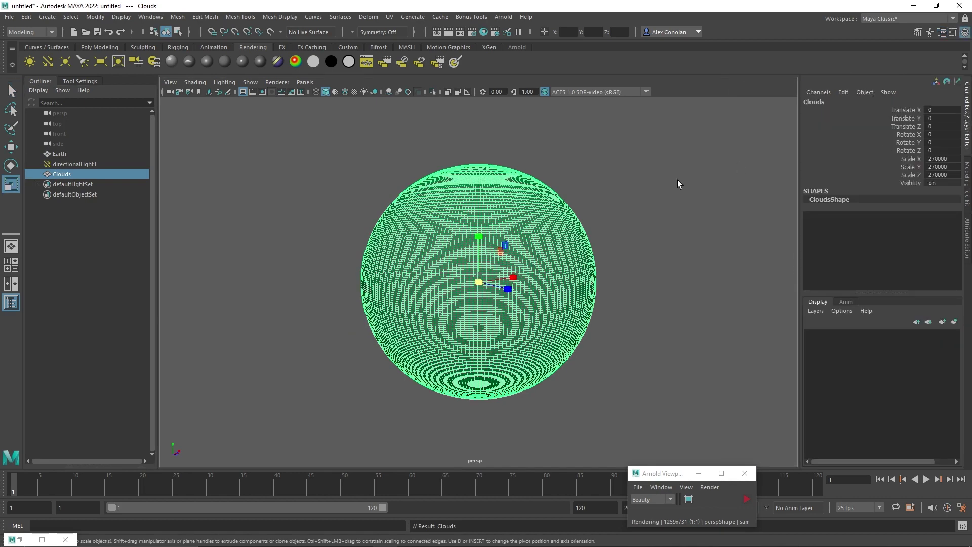
left_click(106, 45)
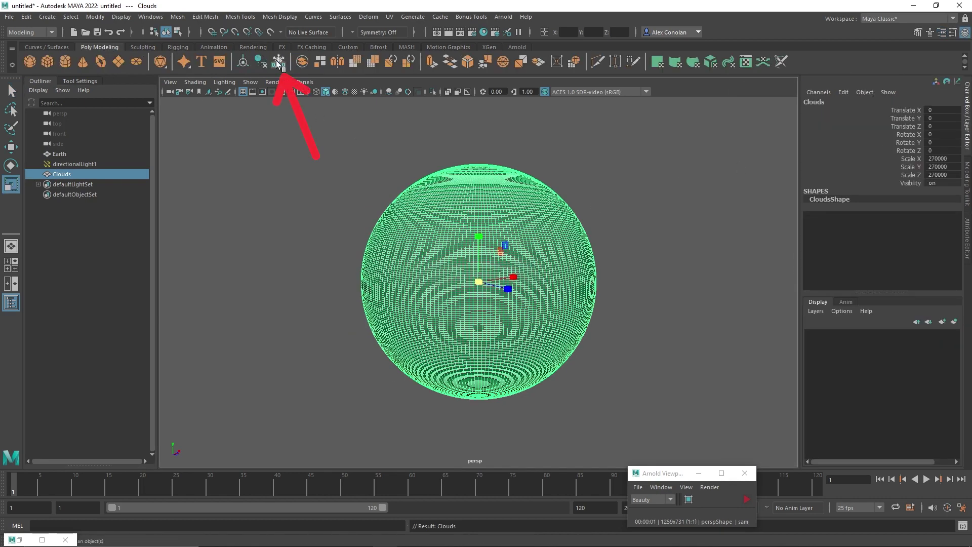
left_click_drag(478, 282, 478, 283)
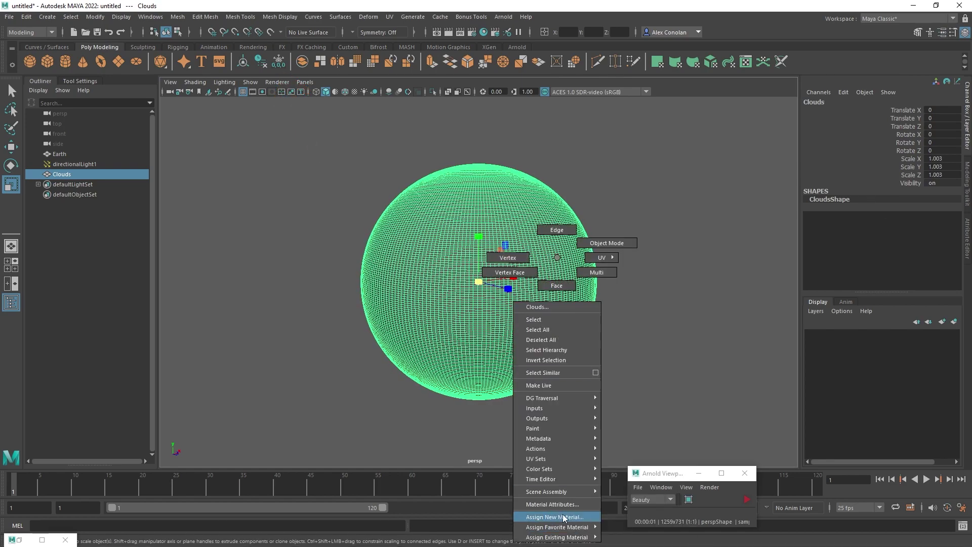
Give Clouds a new aiStandardSurface shader named Cloud.
right_click_drag(547, 258, 563, 513)
left_click(351, 265)
left_click(430, 399)
double_click(840, 125)
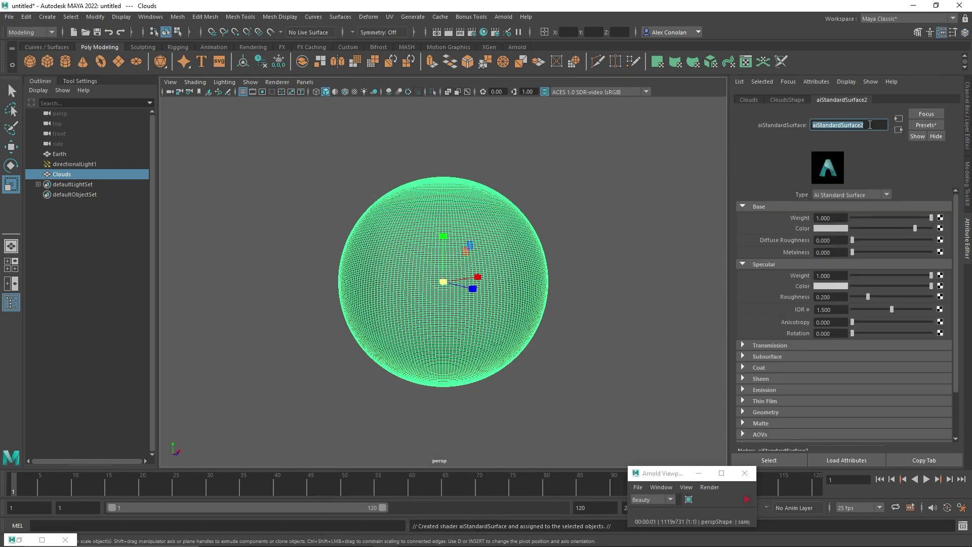
type("Cloud")
key("Return")
Show the Cloud shader's network and enable Thin Walled.
left_click(483, 32)
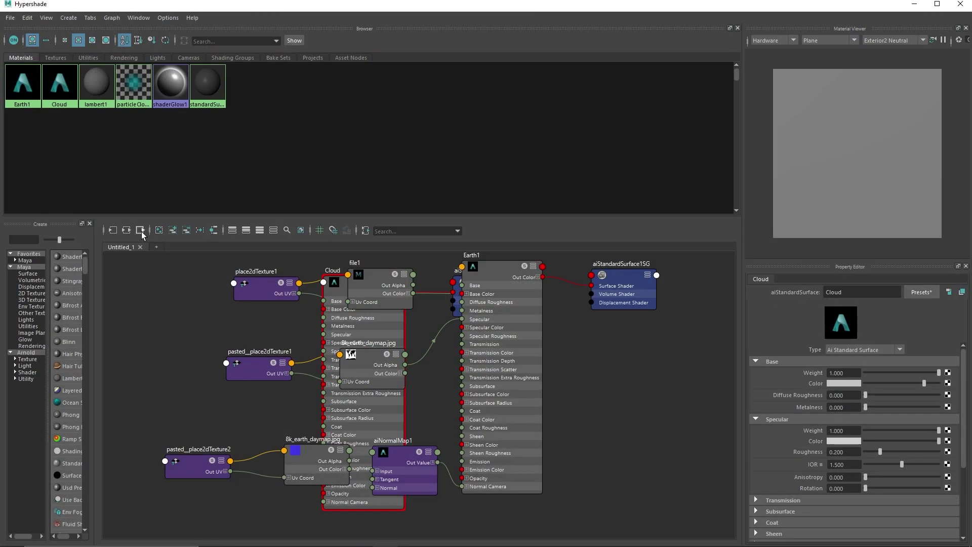
left_click(127, 230)
scroll(806, 437, "down", 5)
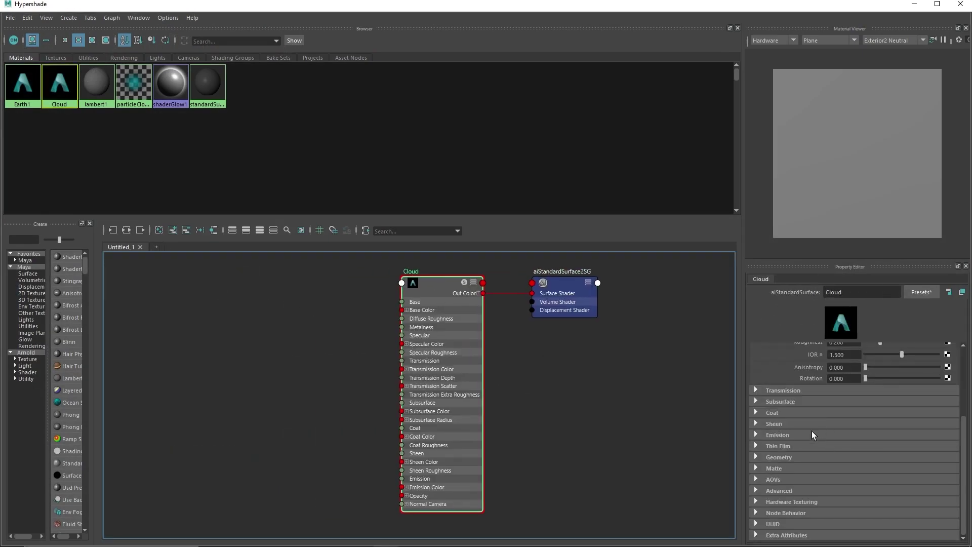
left_click(771, 458)
left_click(830, 423)
Drive Cloud's Opacity with a file texture loading 8k_earth_clouds.jpg and set its colour space.
left_click(946, 433)
left_click(384, 128)
left_click(956, 362)
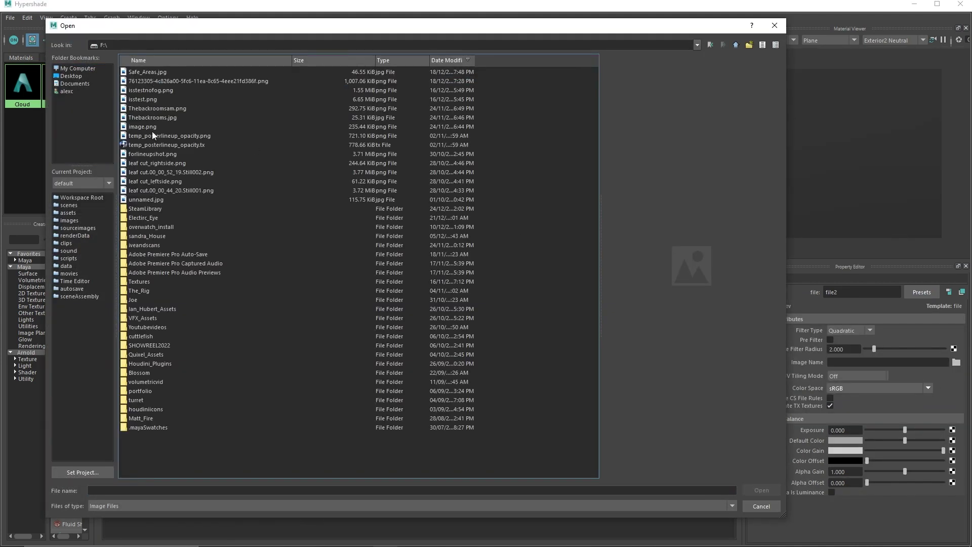
double_click(153, 219)
double_click(160, 102)
left_click(902, 388)
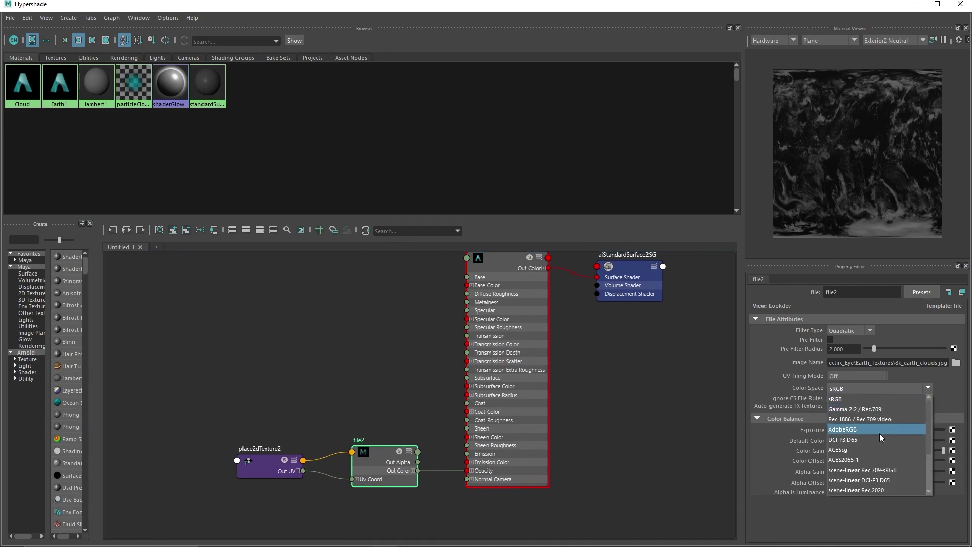
scroll(878, 433, "down", 2)
left_click(866, 443)
Preview the cloud layer over Earth in the Arnold viewport render, then stop it.
left_click(748, 500)
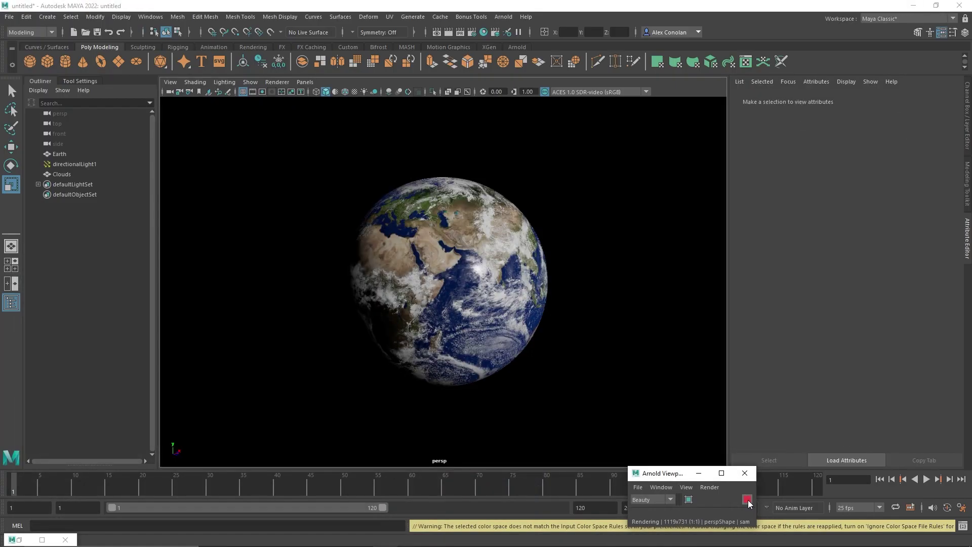
left_click(502, 299)
scroll(835, 304, "down", 2)
left_click(603, 332)
left_click(483, 325)
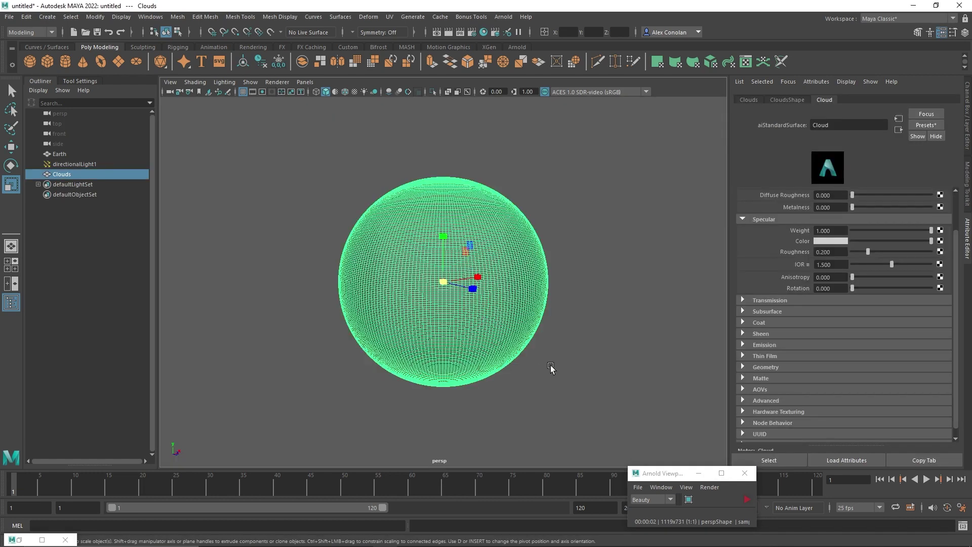
Duplicate Earth into a frozen Earth2 scaled to 1.008 and bring up Assign New Material.
left_click(69, 155)
key("ctrl+d")
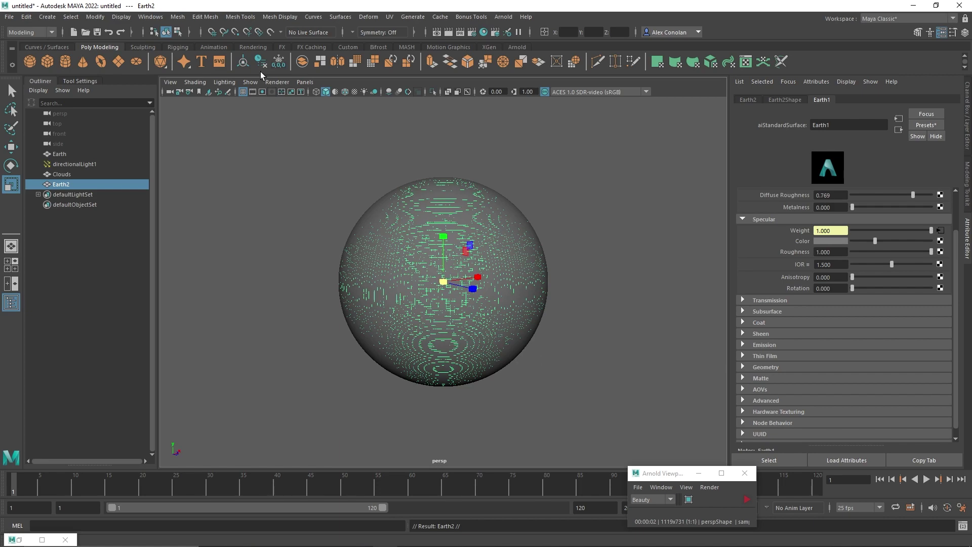
left_click(278, 62)
left_click(968, 125)
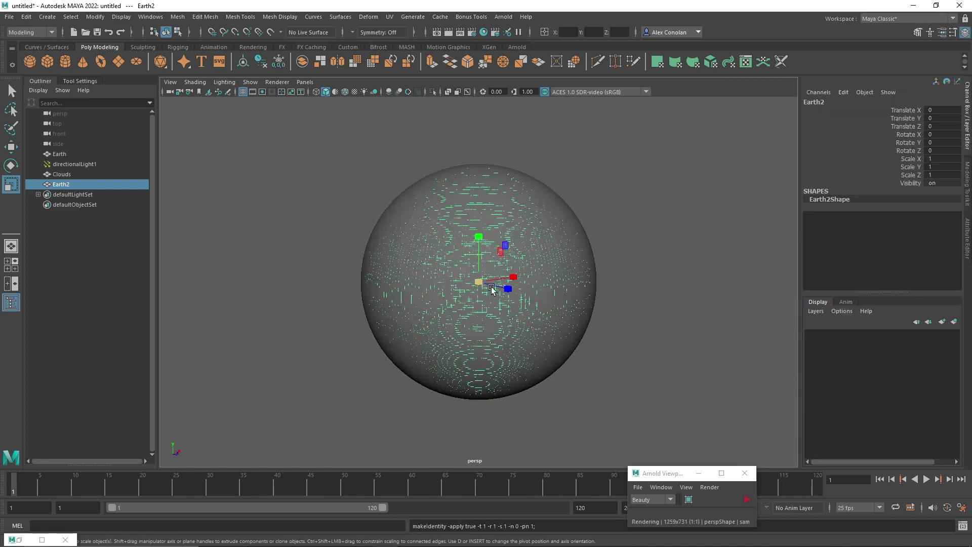
left_click_drag(479, 282, 481, 283)
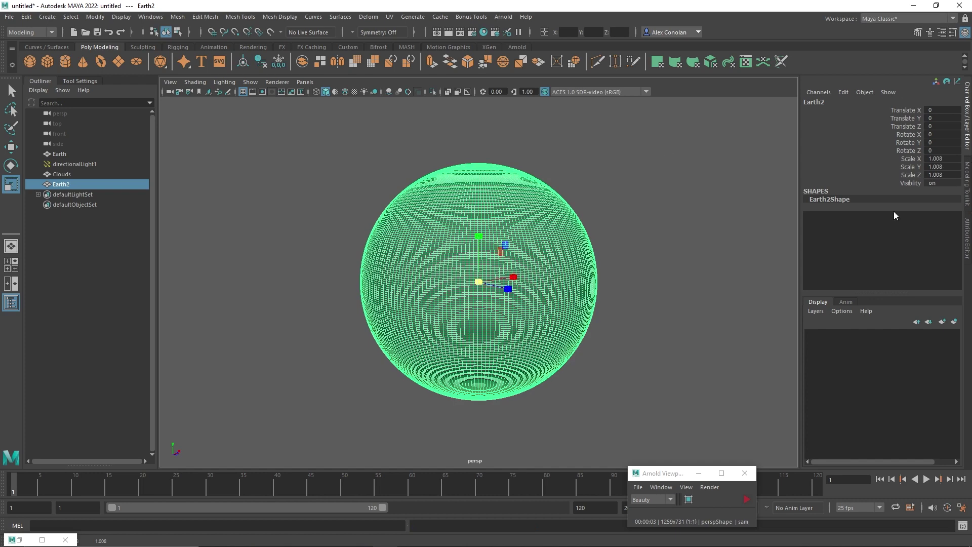
right_click_drag(593, 273, 588, 517)
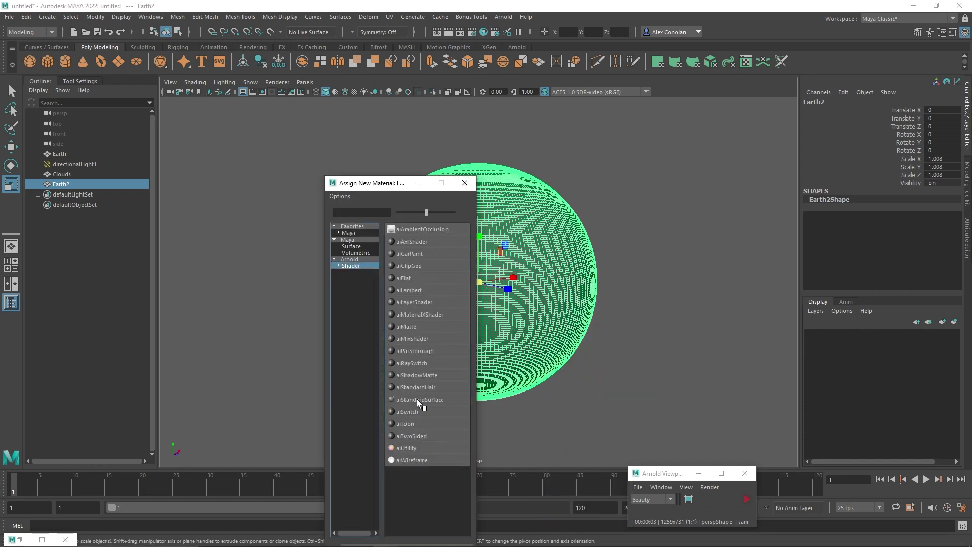
Assign Earth2 an aiStandardSurface, then delete that aiStandardSurface3 node in Hypershade.
left_click(417, 398)
left_click(485, 32)
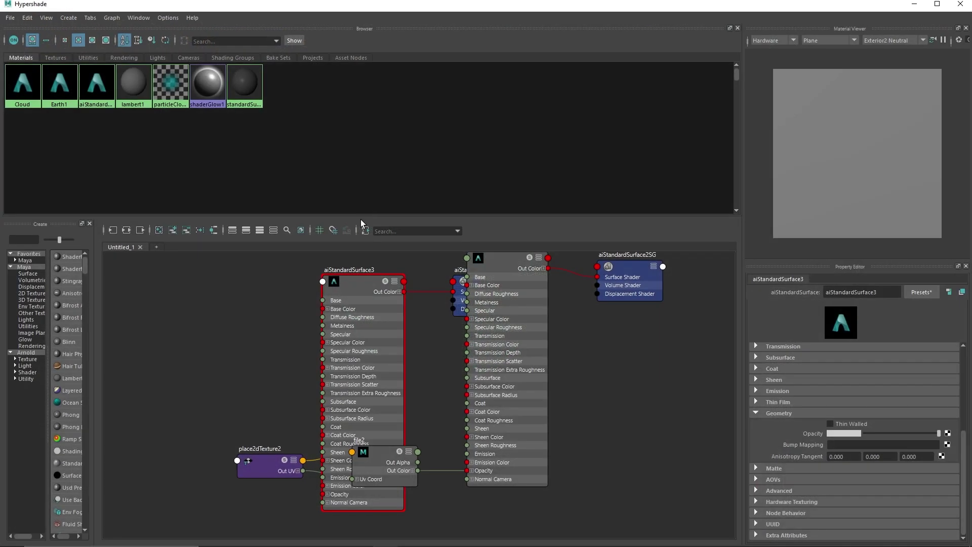
left_click(127, 229)
left_click(407, 375)
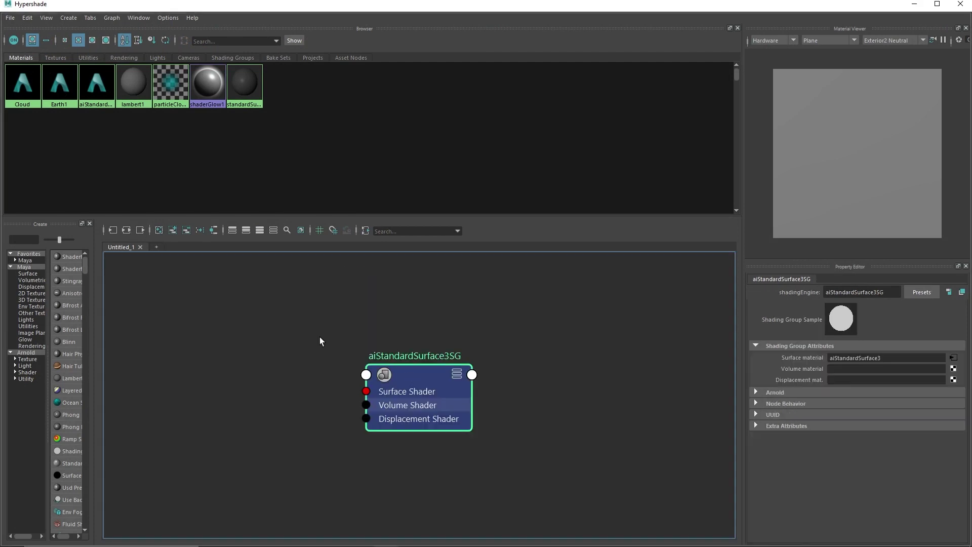
left_click(126, 230)
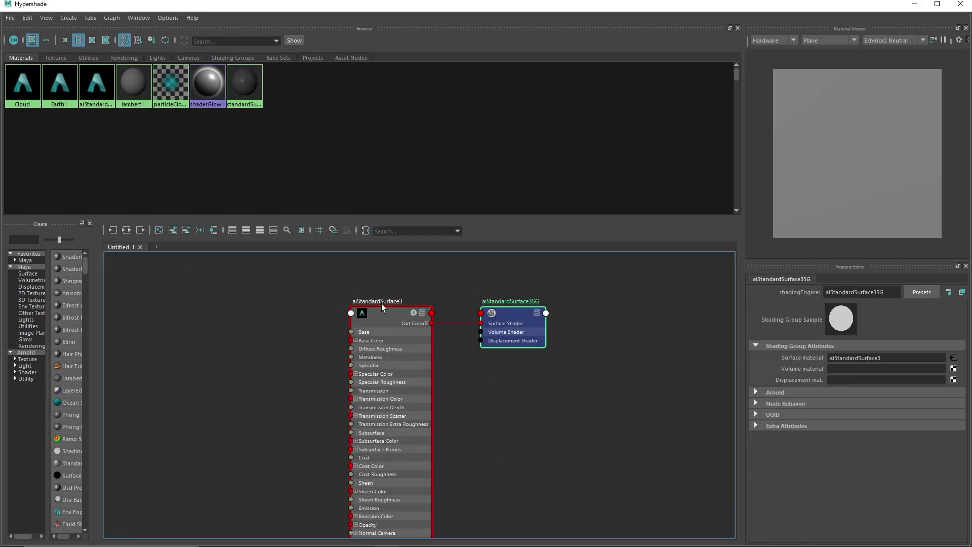
left_click(384, 310)
key("Delete")
Create an aiStandardVolume node and connect it as the shading group's volume shader.
key("Tab")
type("aivo")
key("BackSpace")
key("BackSpace")
type("sta")
left_click(416, 443)
left_click_drag(422, 419, 395, 336)
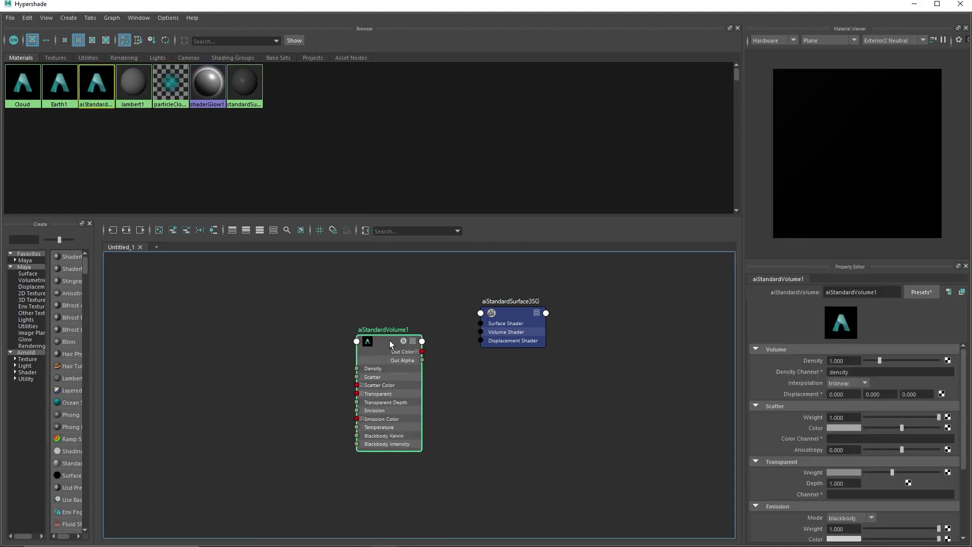
Set the volume density to 0 and tint its scatter colour blue.
double_click(852, 361)
type("0.0001")
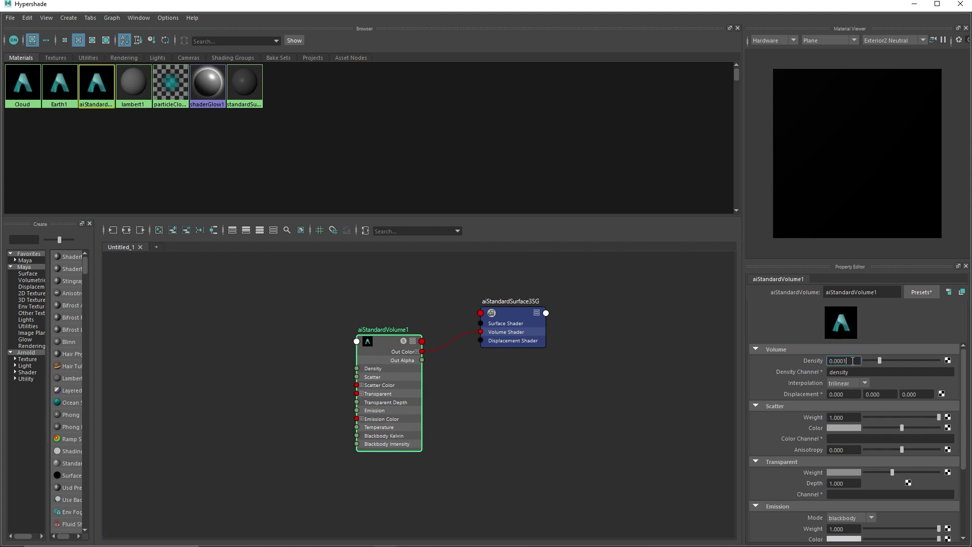
key("Return")
left_click(840, 429)
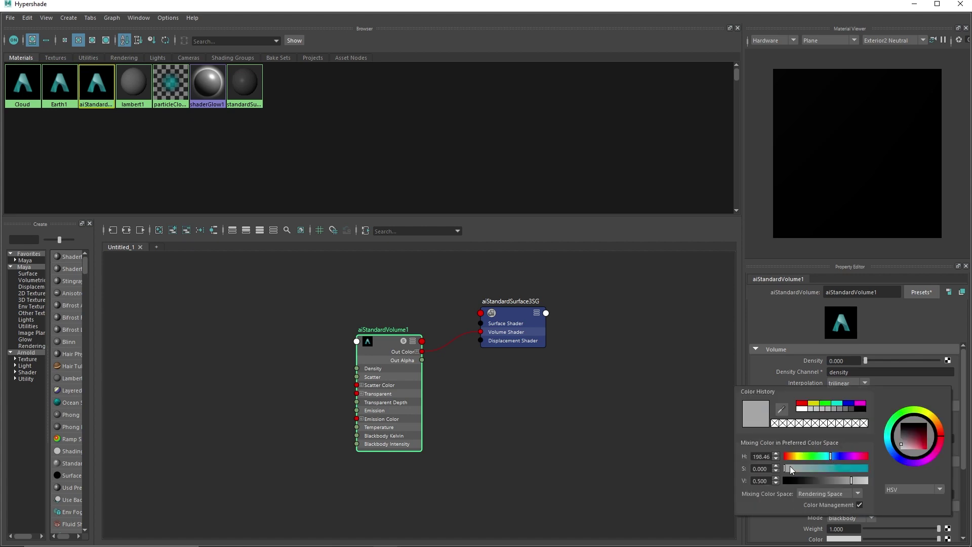
left_click_drag(789, 466, 806, 465)
left_click(832, 456)
left_click(624, 439)
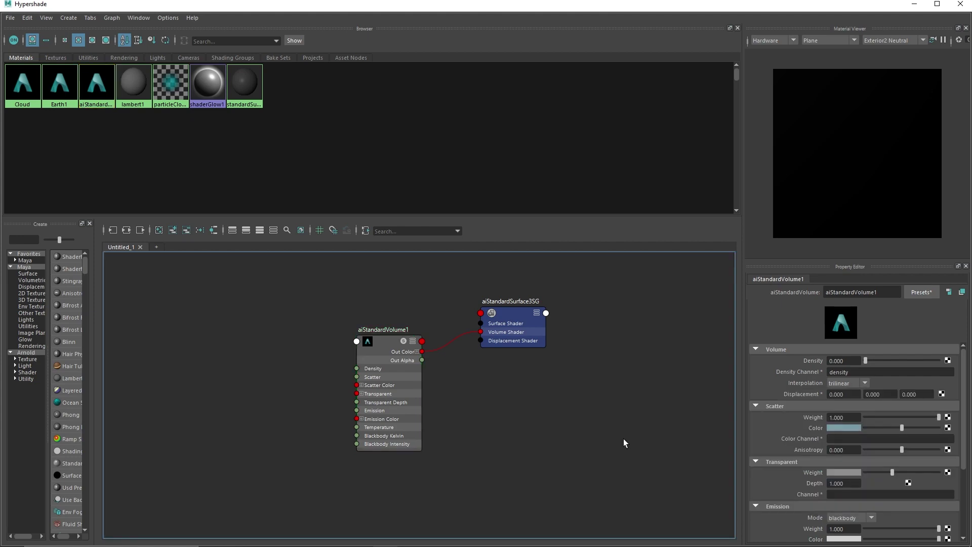
Minimize Hypershade, run a brief Arnold test render, and select Earth2.
left_click(905, 9)
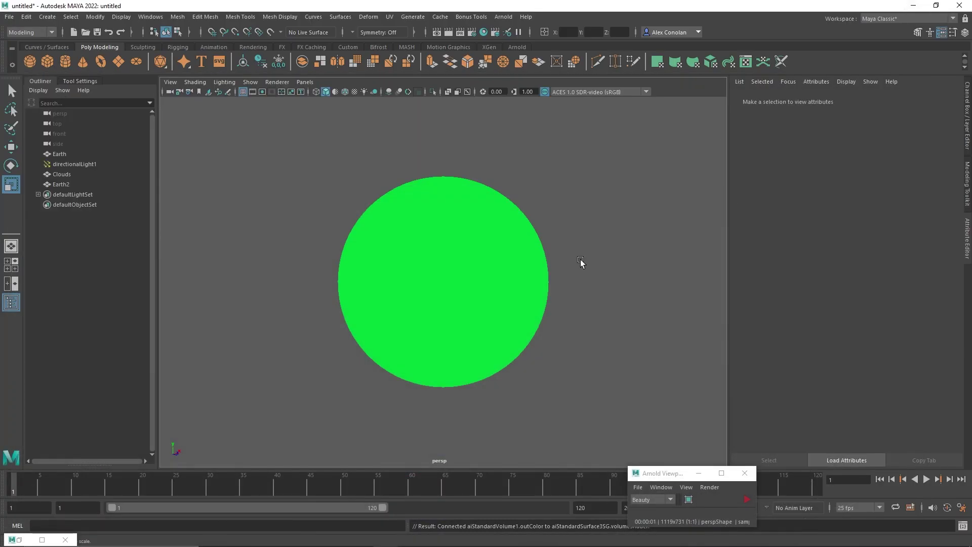
left_click(748, 502)
left_click(748, 502)
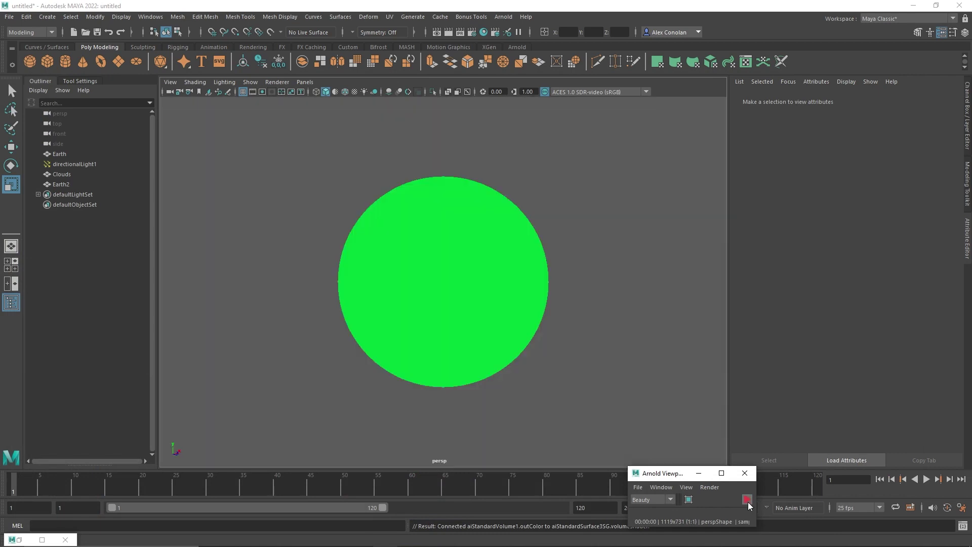
left_click(518, 326)
Set Step Size to 1 in Earth2Shape's Arnold Volume Attributes.
left_click(747, 99)
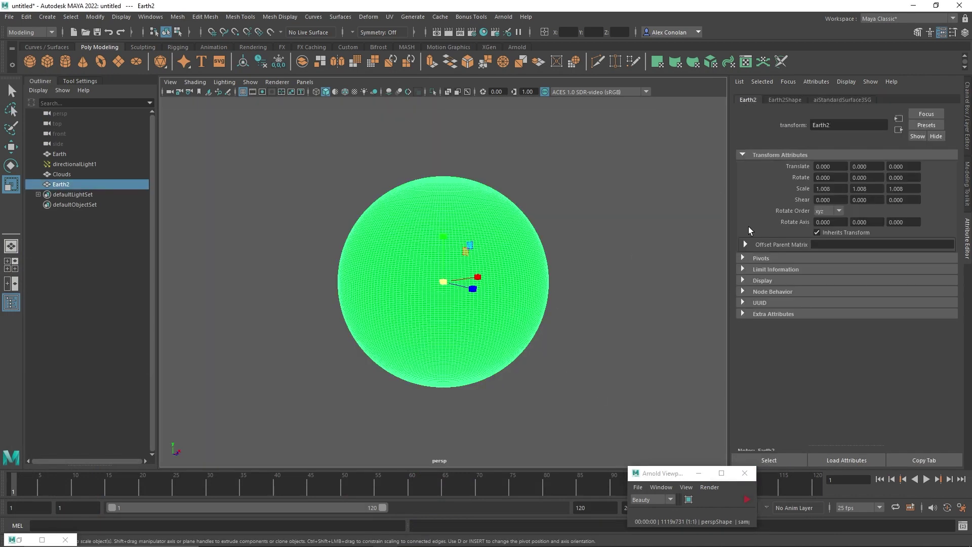
left_click(783, 99)
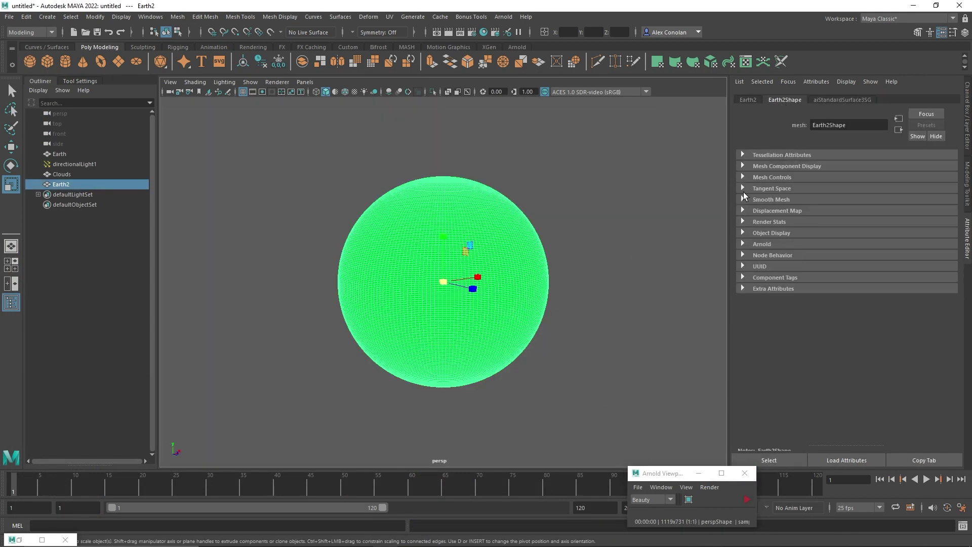
left_click(742, 244)
scroll(748, 266, "down", 2)
scroll(755, 291, "down", 2)
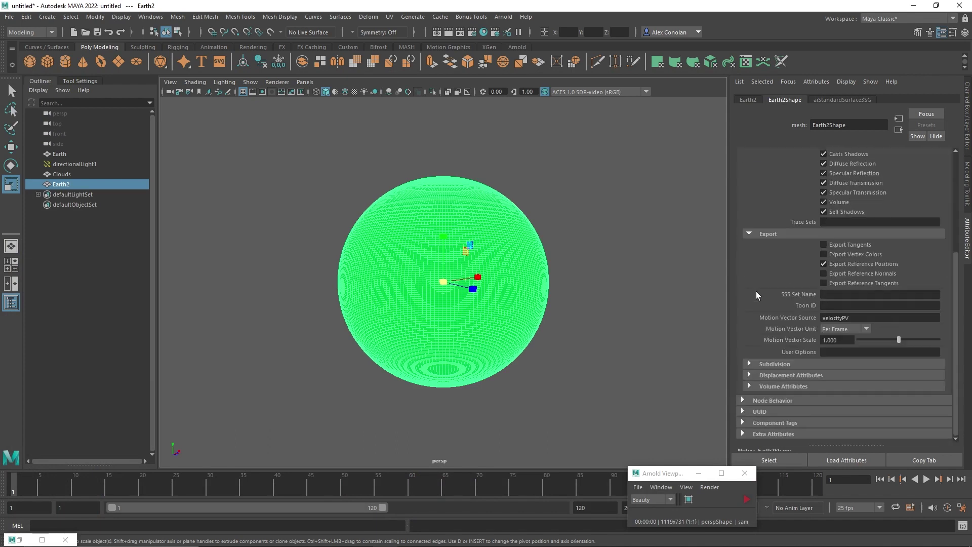
left_click(750, 385)
scroll(753, 382, "down", 1)
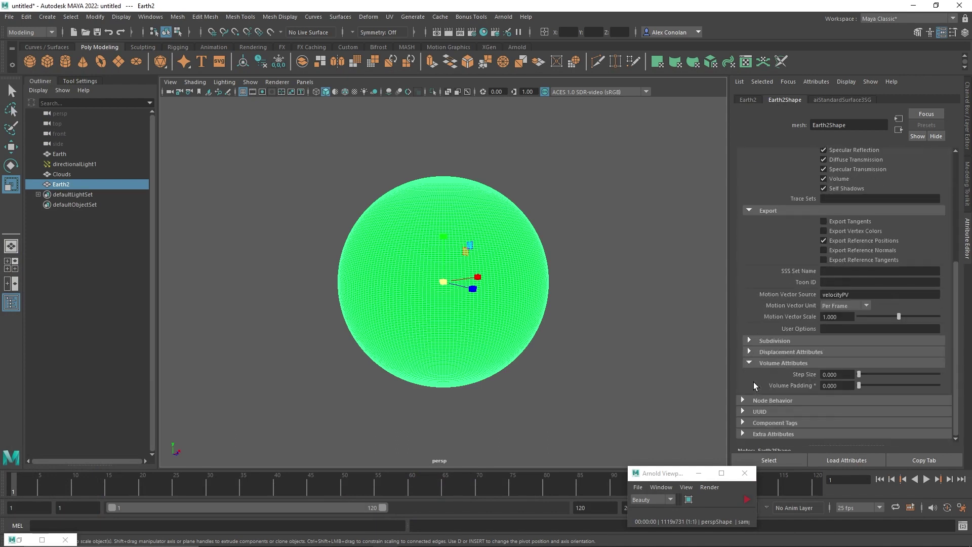
double_click(844, 375)
type("1")
key("Return")
Start an Arnold render and lower Earth's specular roughness to 0.162.
left_click(747, 499)
left_click(634, 376)
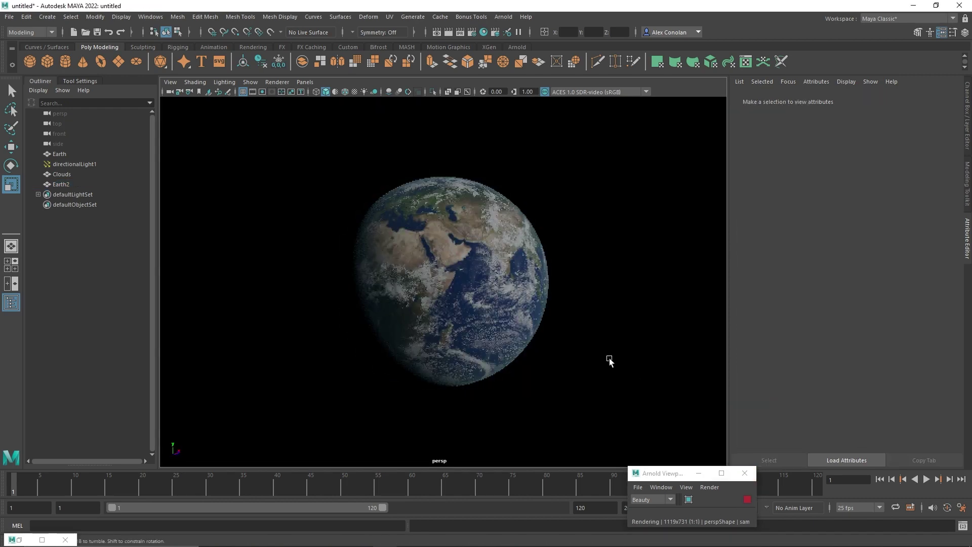
left_click(58, 154)
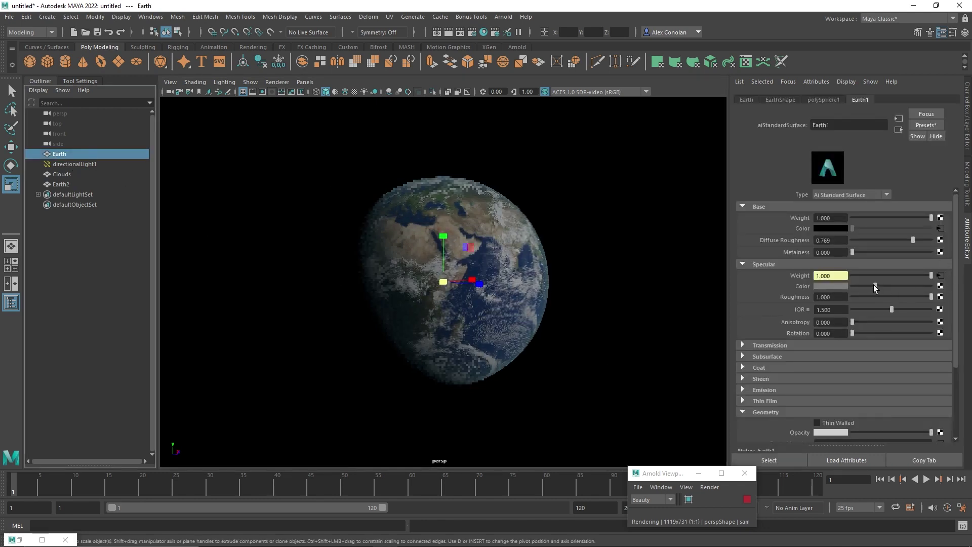
left_click_drag(913, 297, 864, 296)
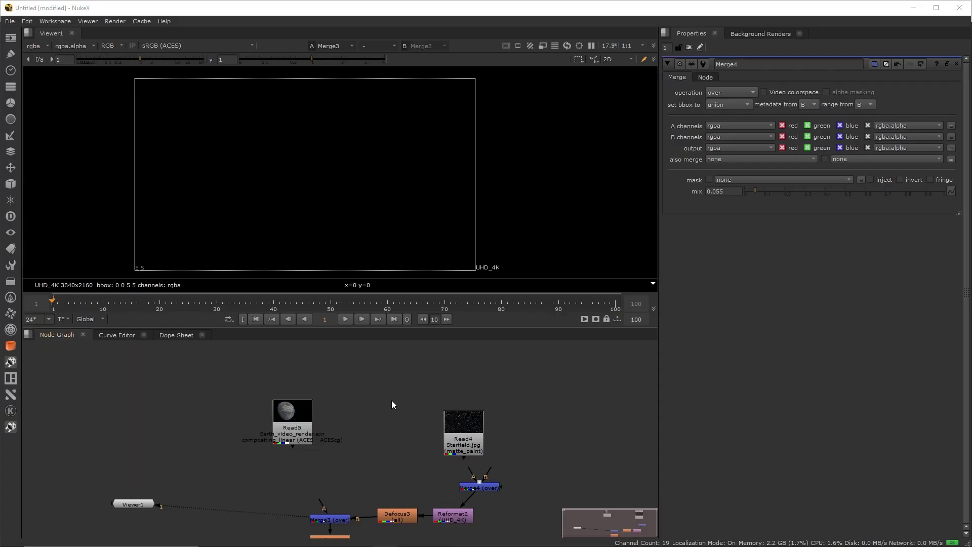